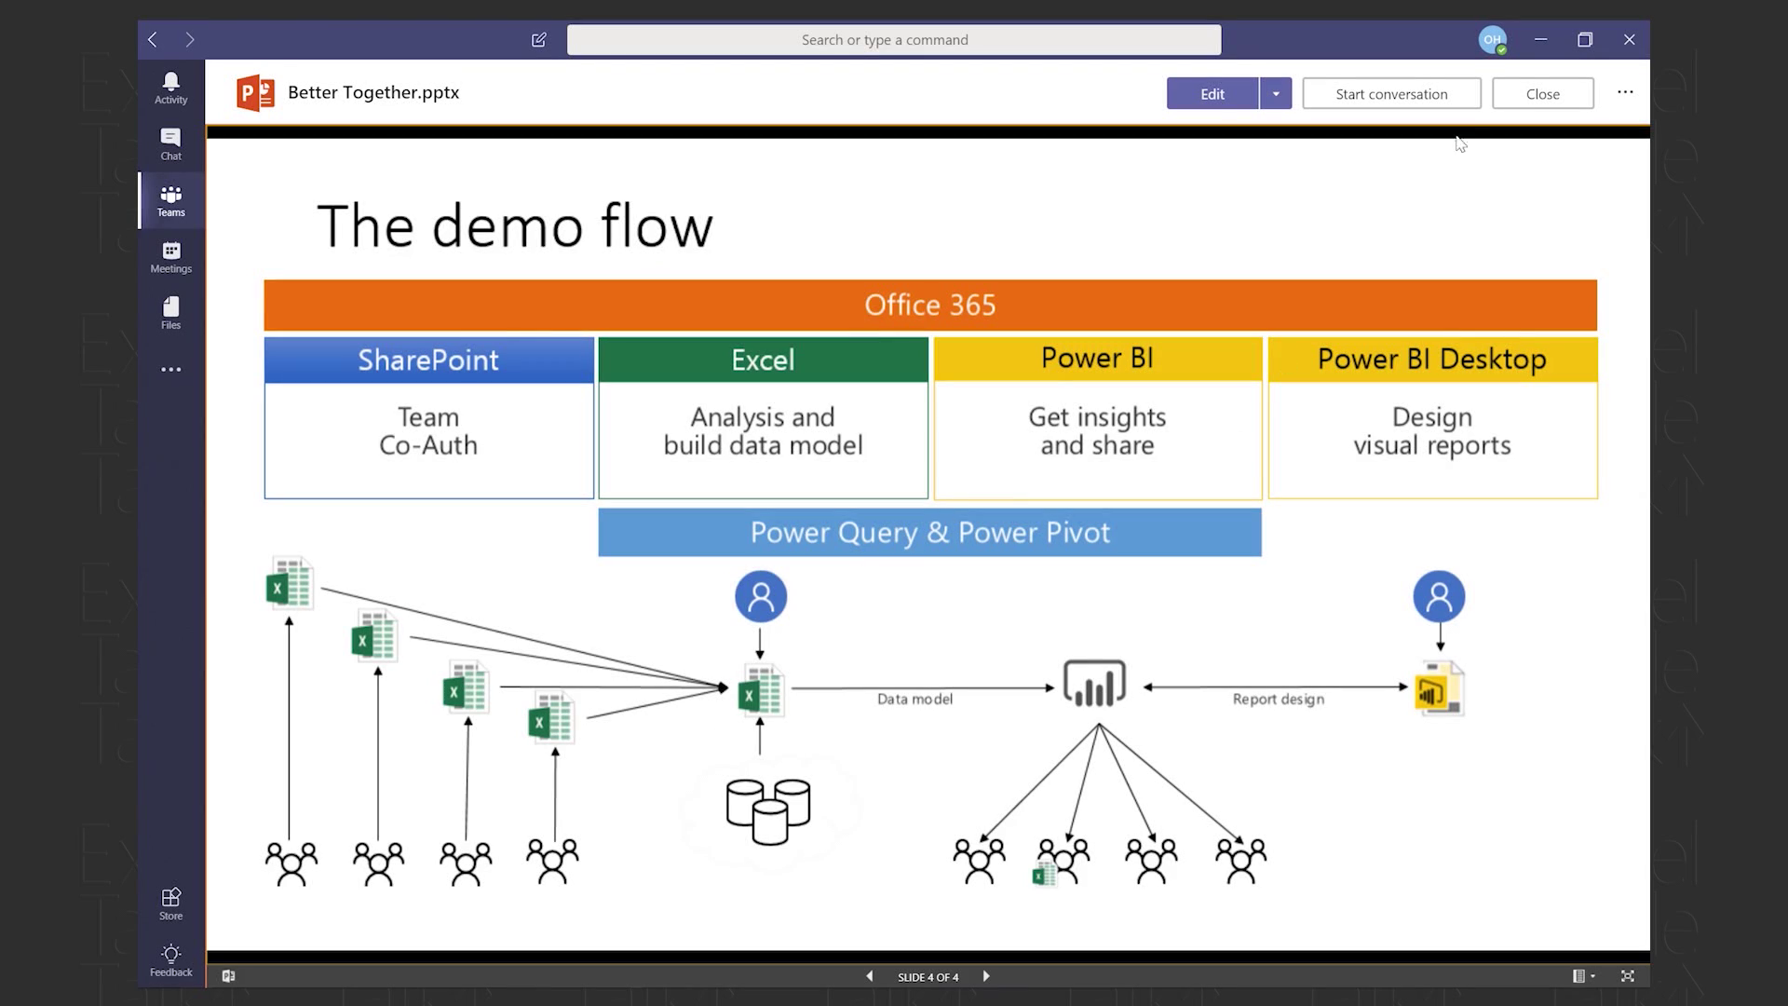
- Close the presentation and open the P&L Summary workbook in the Cake Sales team's General channel
{"action": "left_click", "coordinate": [1543, 94]}
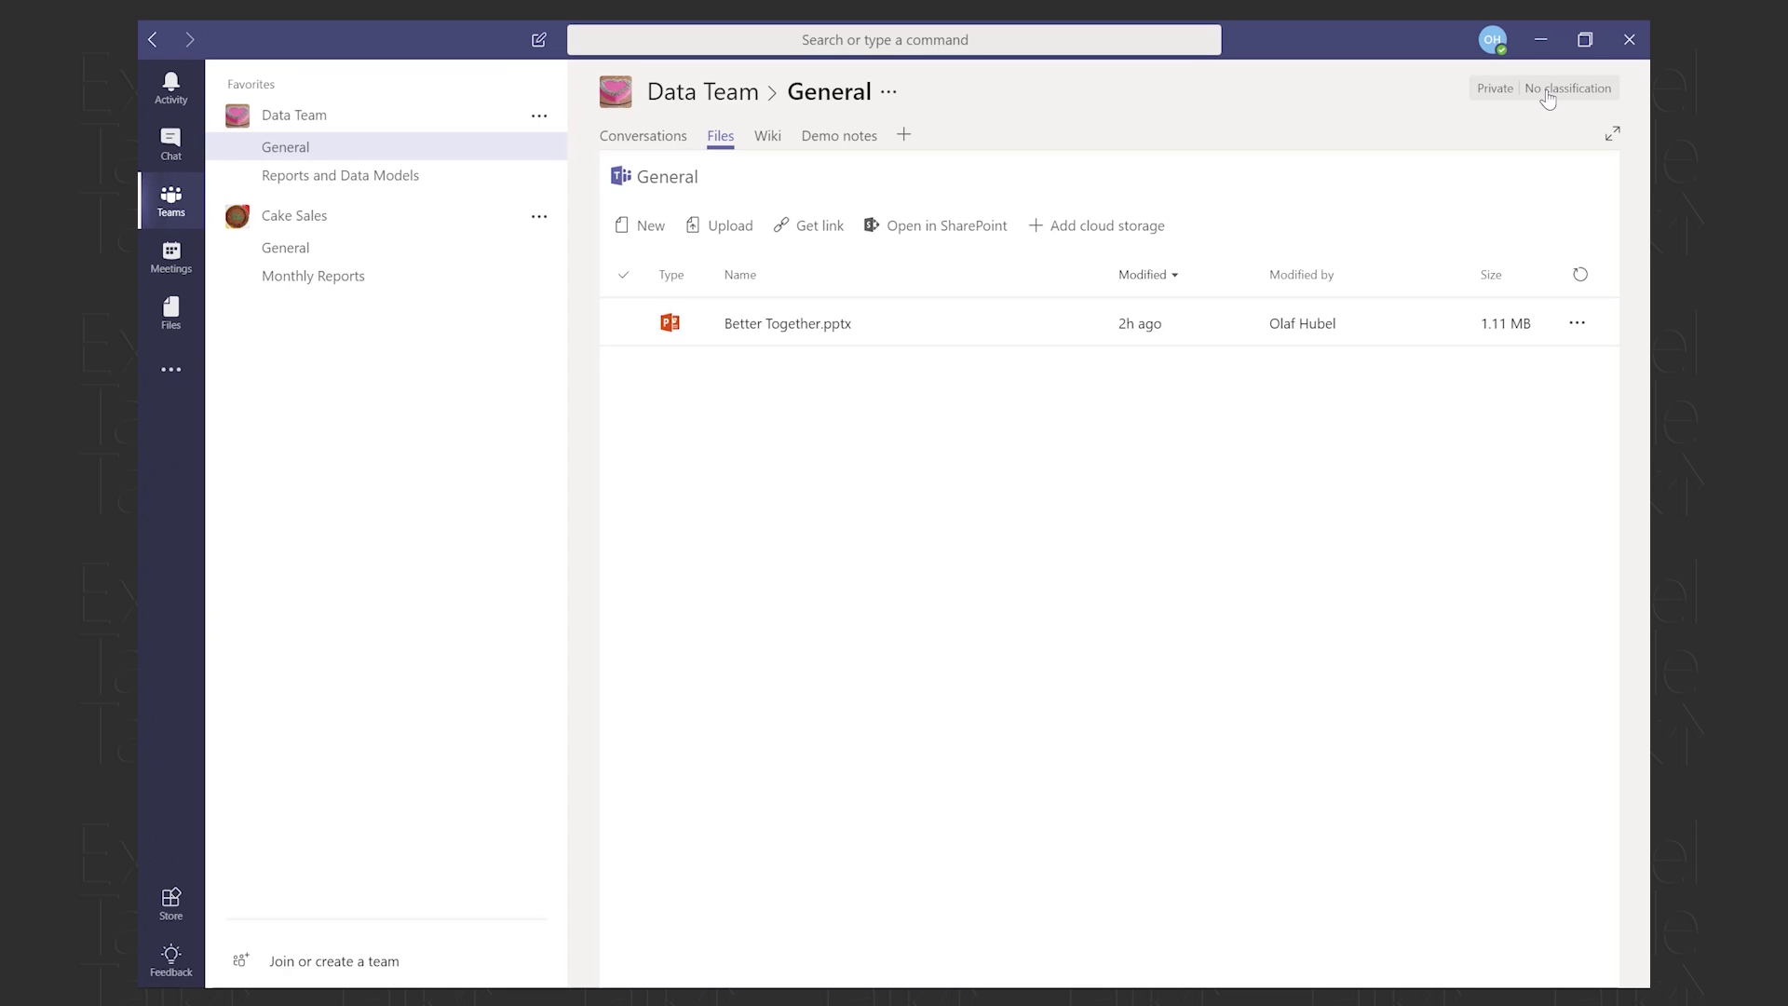
{"action": "left_click", "coordinate": [326, 276]}
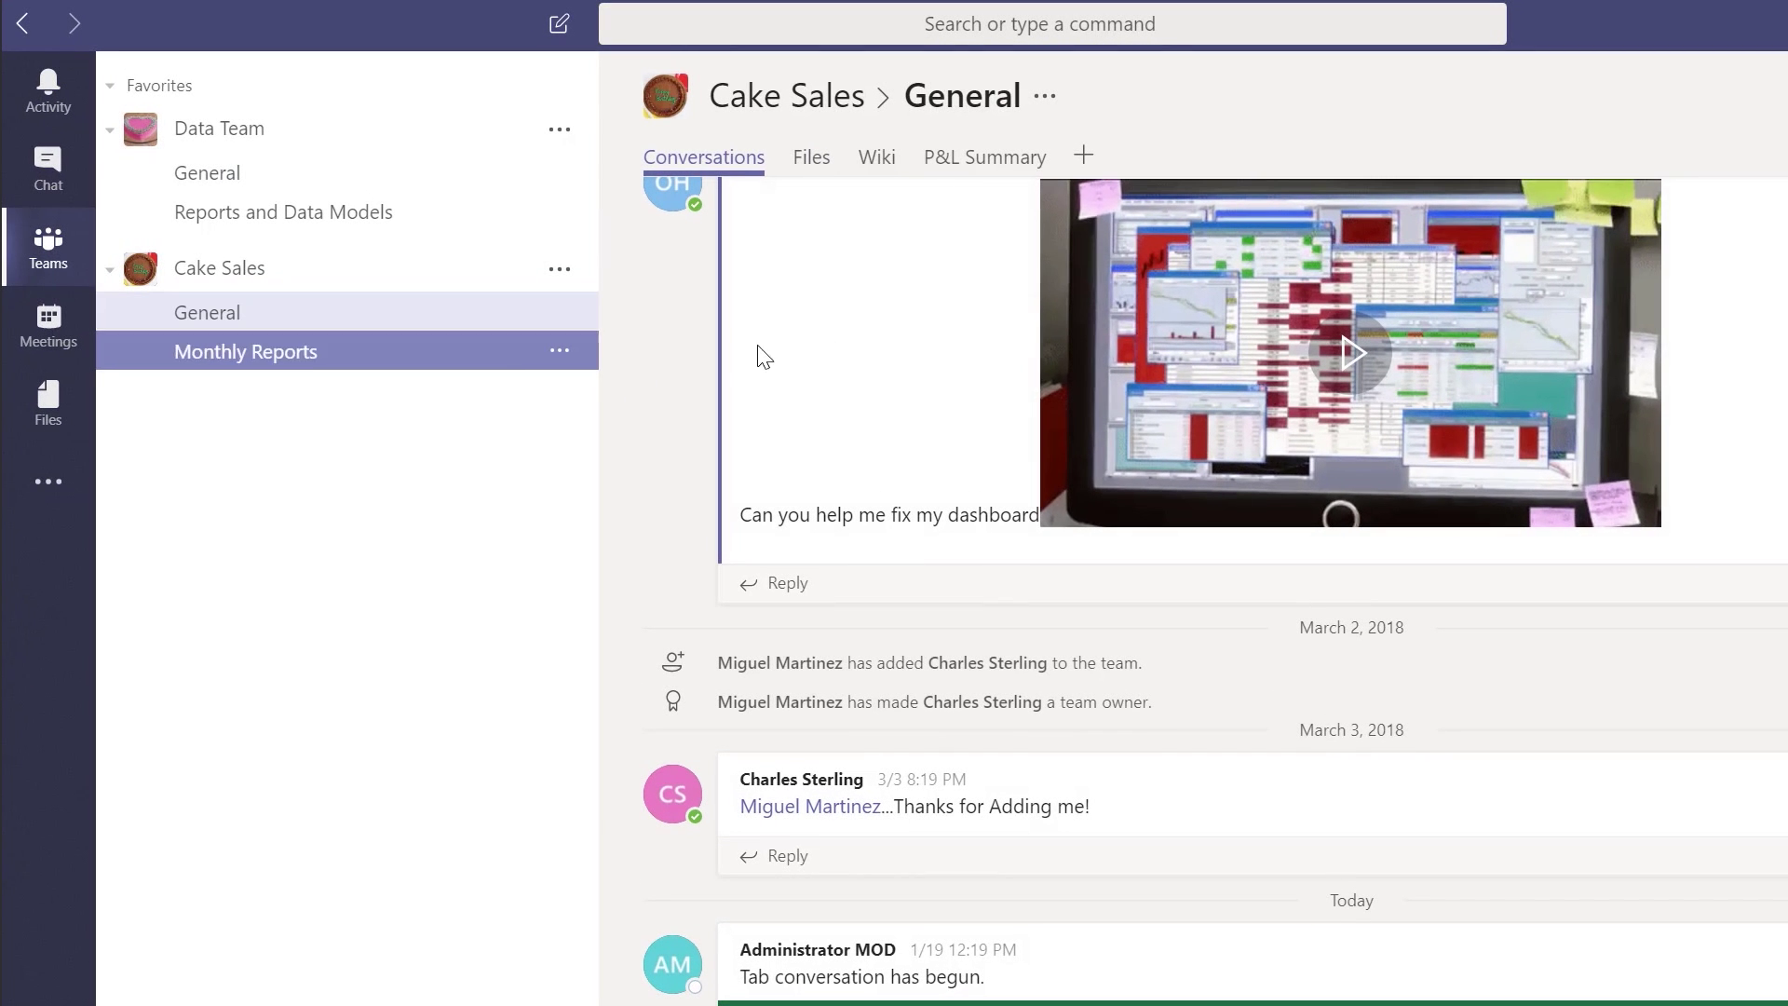
{"action": "left_click", "coordinate": [987, 159]}
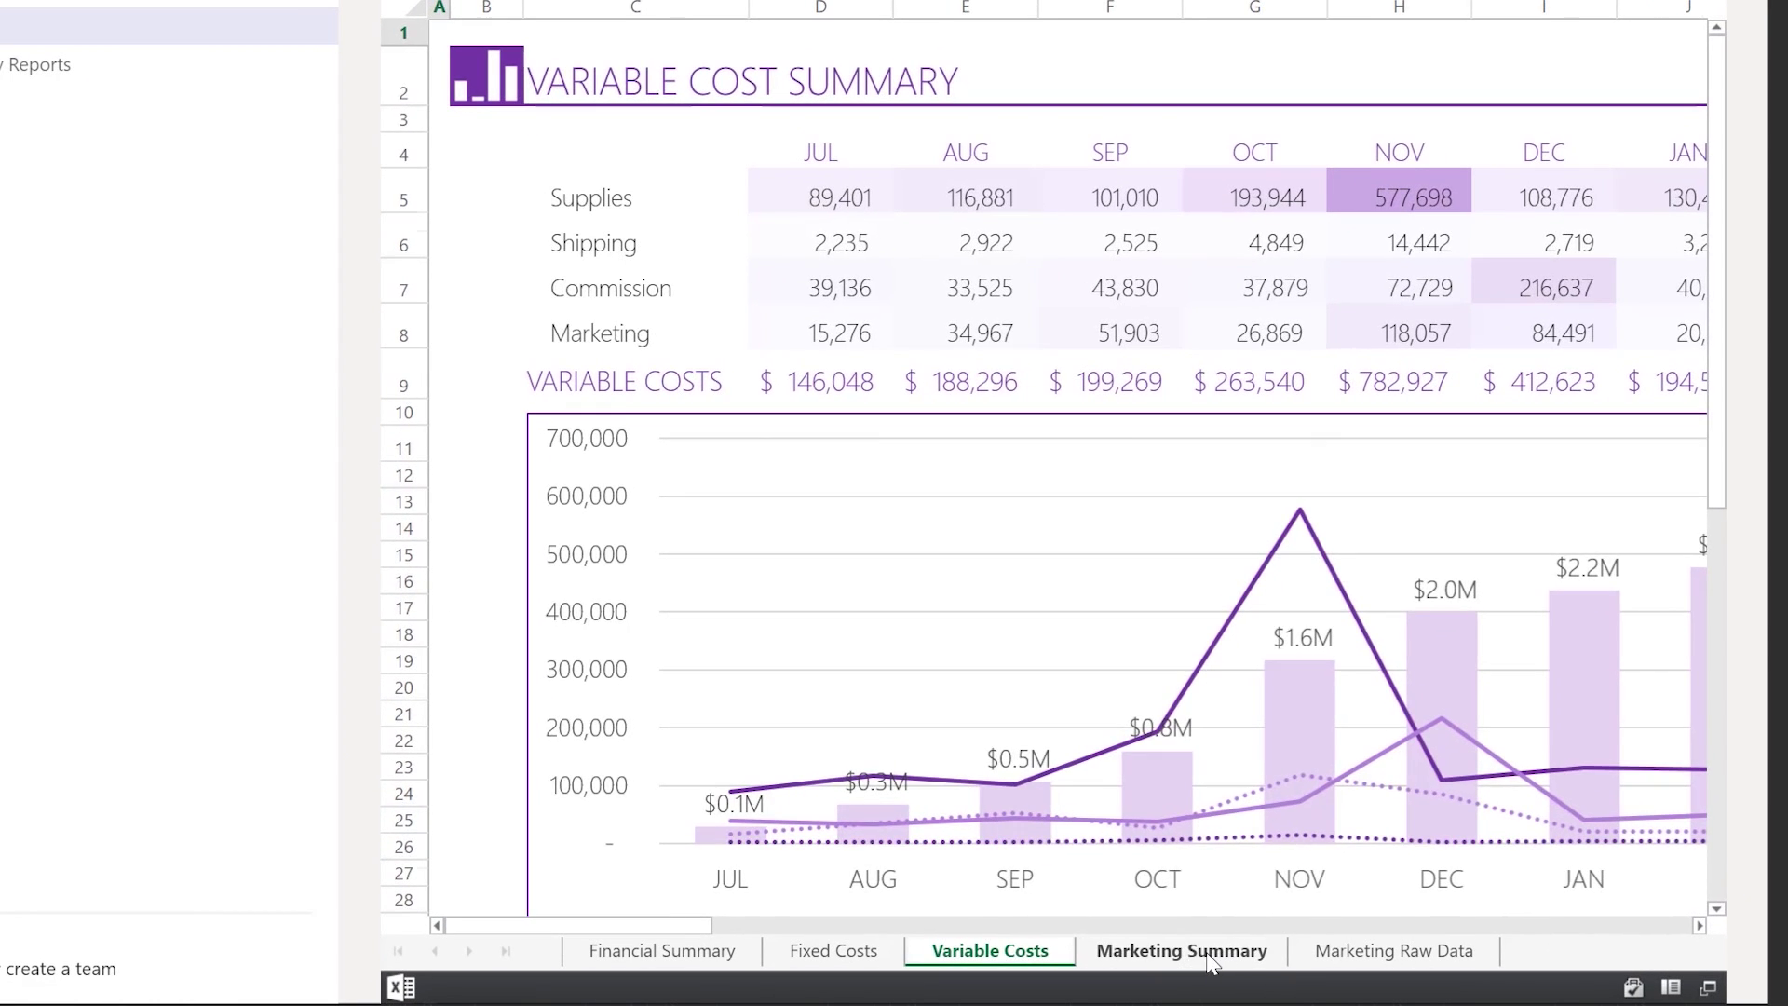
- On the Marketing Summary sheet, collapse Belts and Hats in the spend details, filter the product slicer to Shorts, and show the workbook's editing options
{"action": "left_click", "coordinate": [1210, 951]}
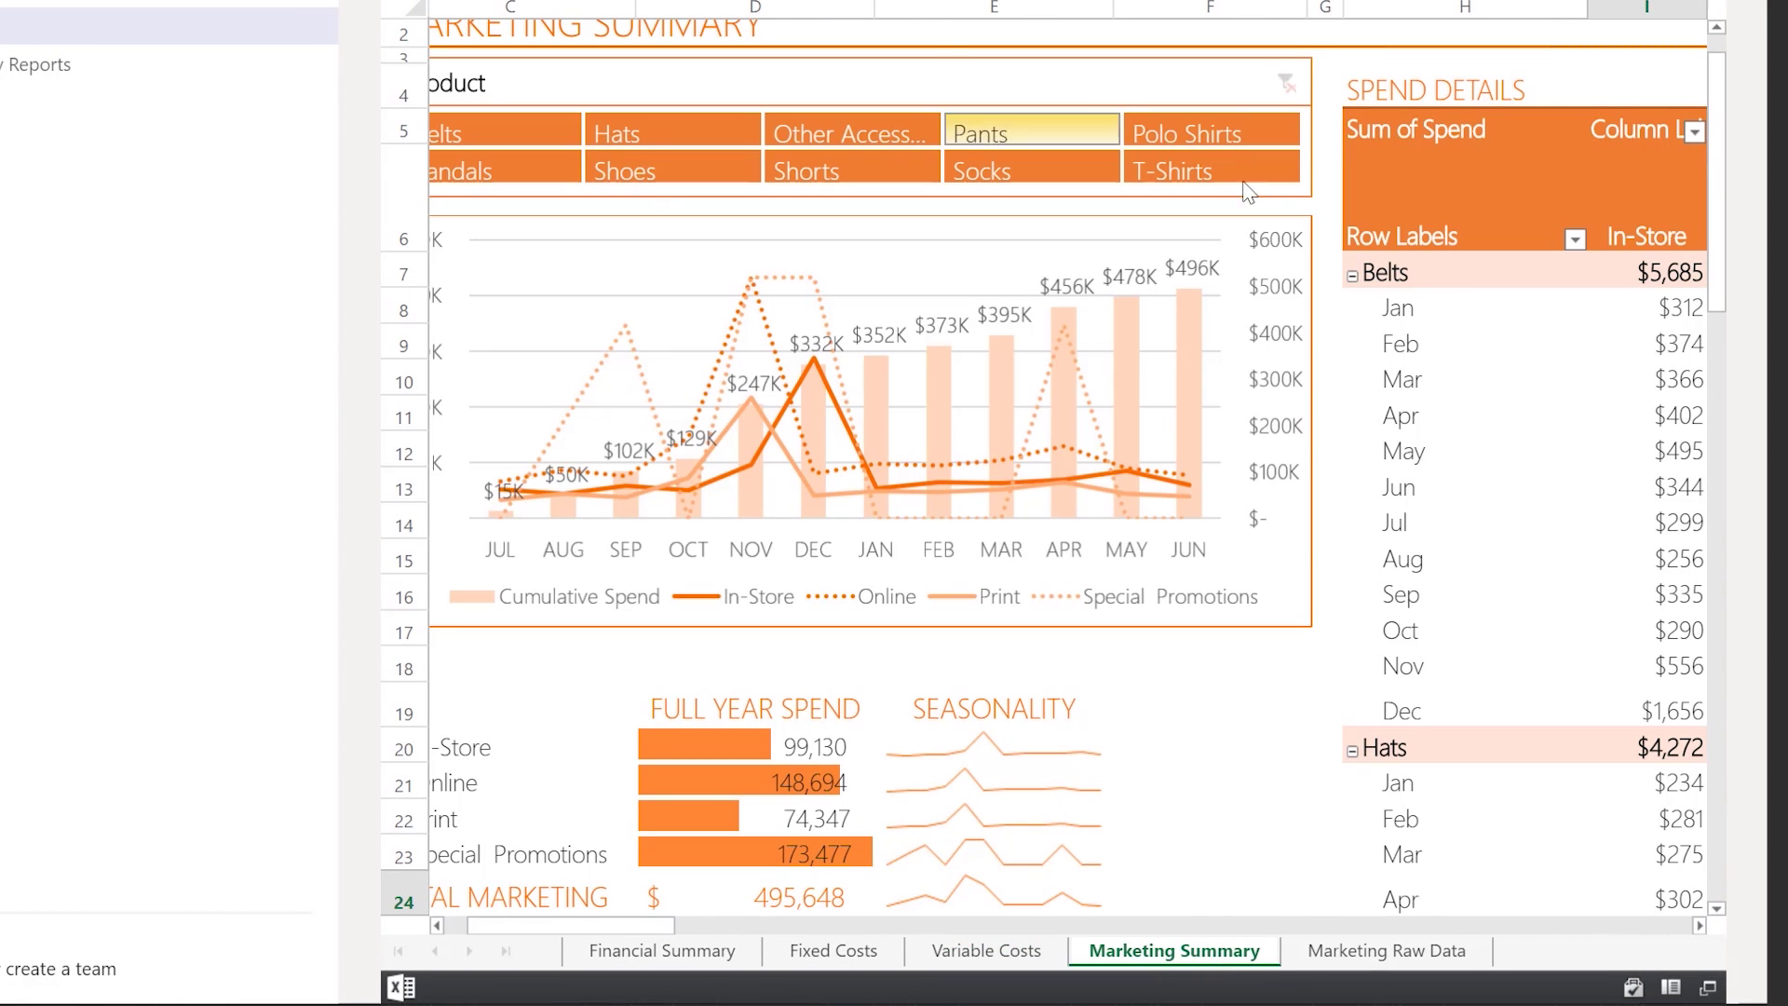
{"action": "left_click", "coordinate": [1352, 276]}
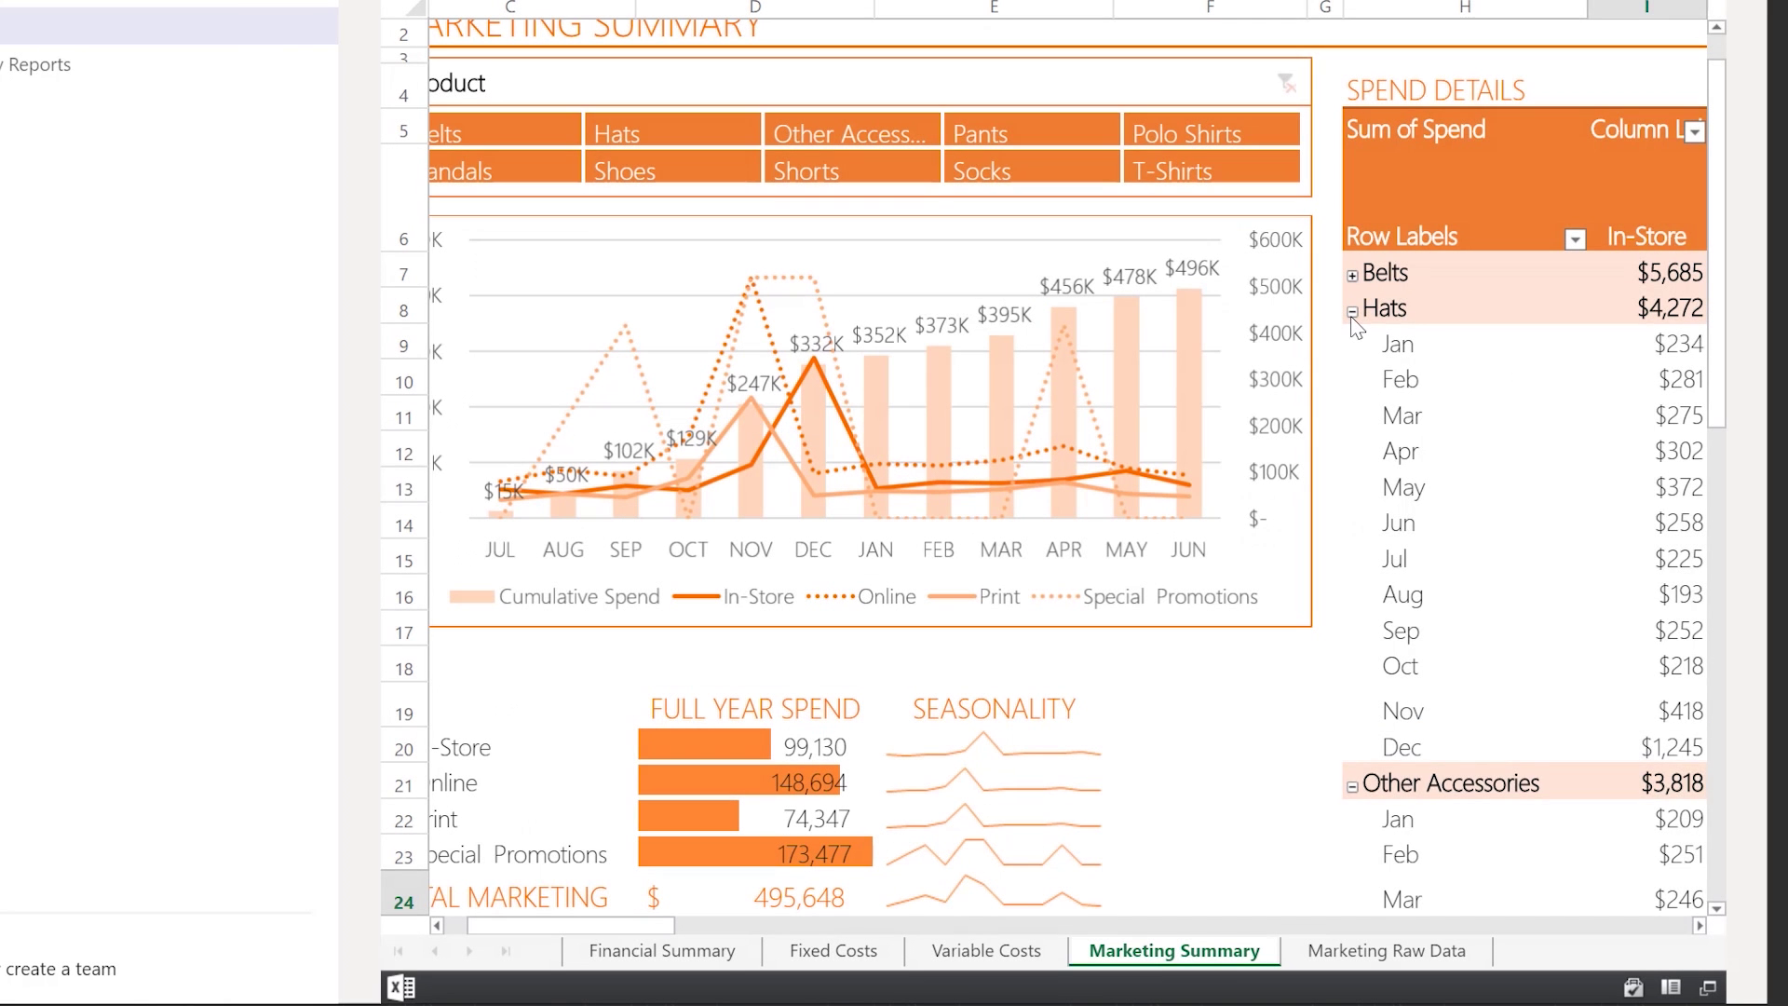
{"action": "left_click", "coordinate": [1353, 312]}
{"action": "left_click", "coordinate": [816, 175]}
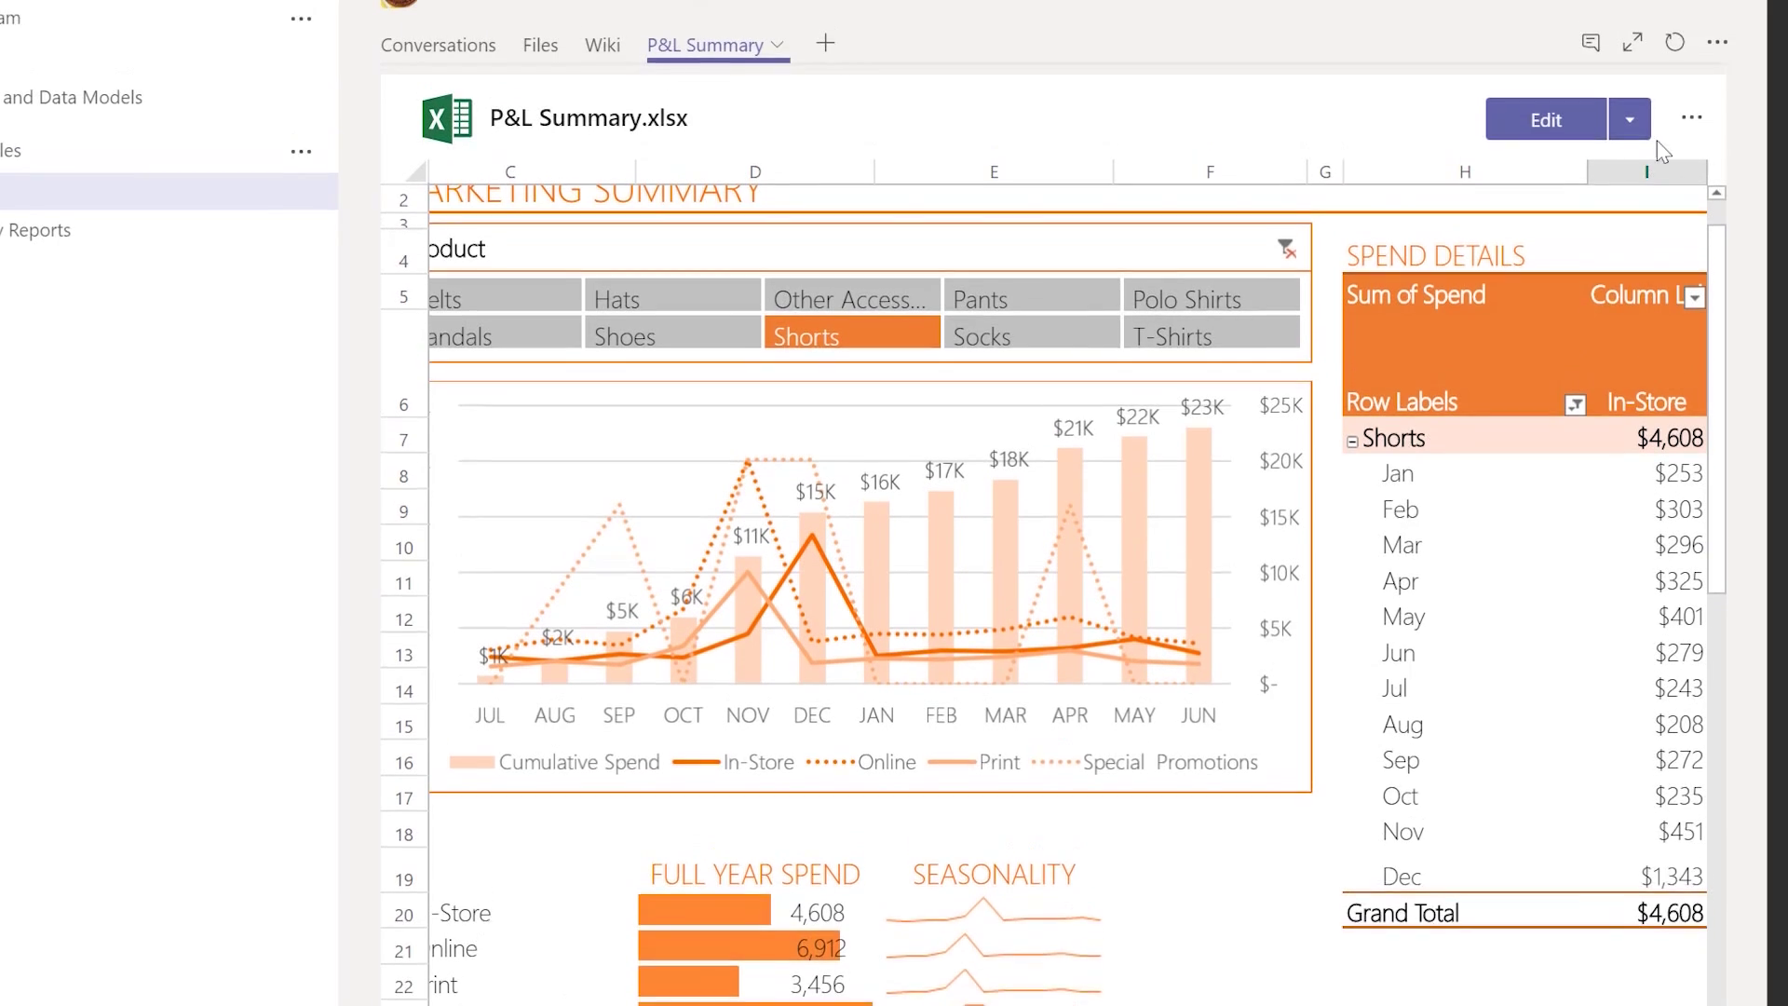
{"action": "left_click", "coordinate": [1630, 37]}
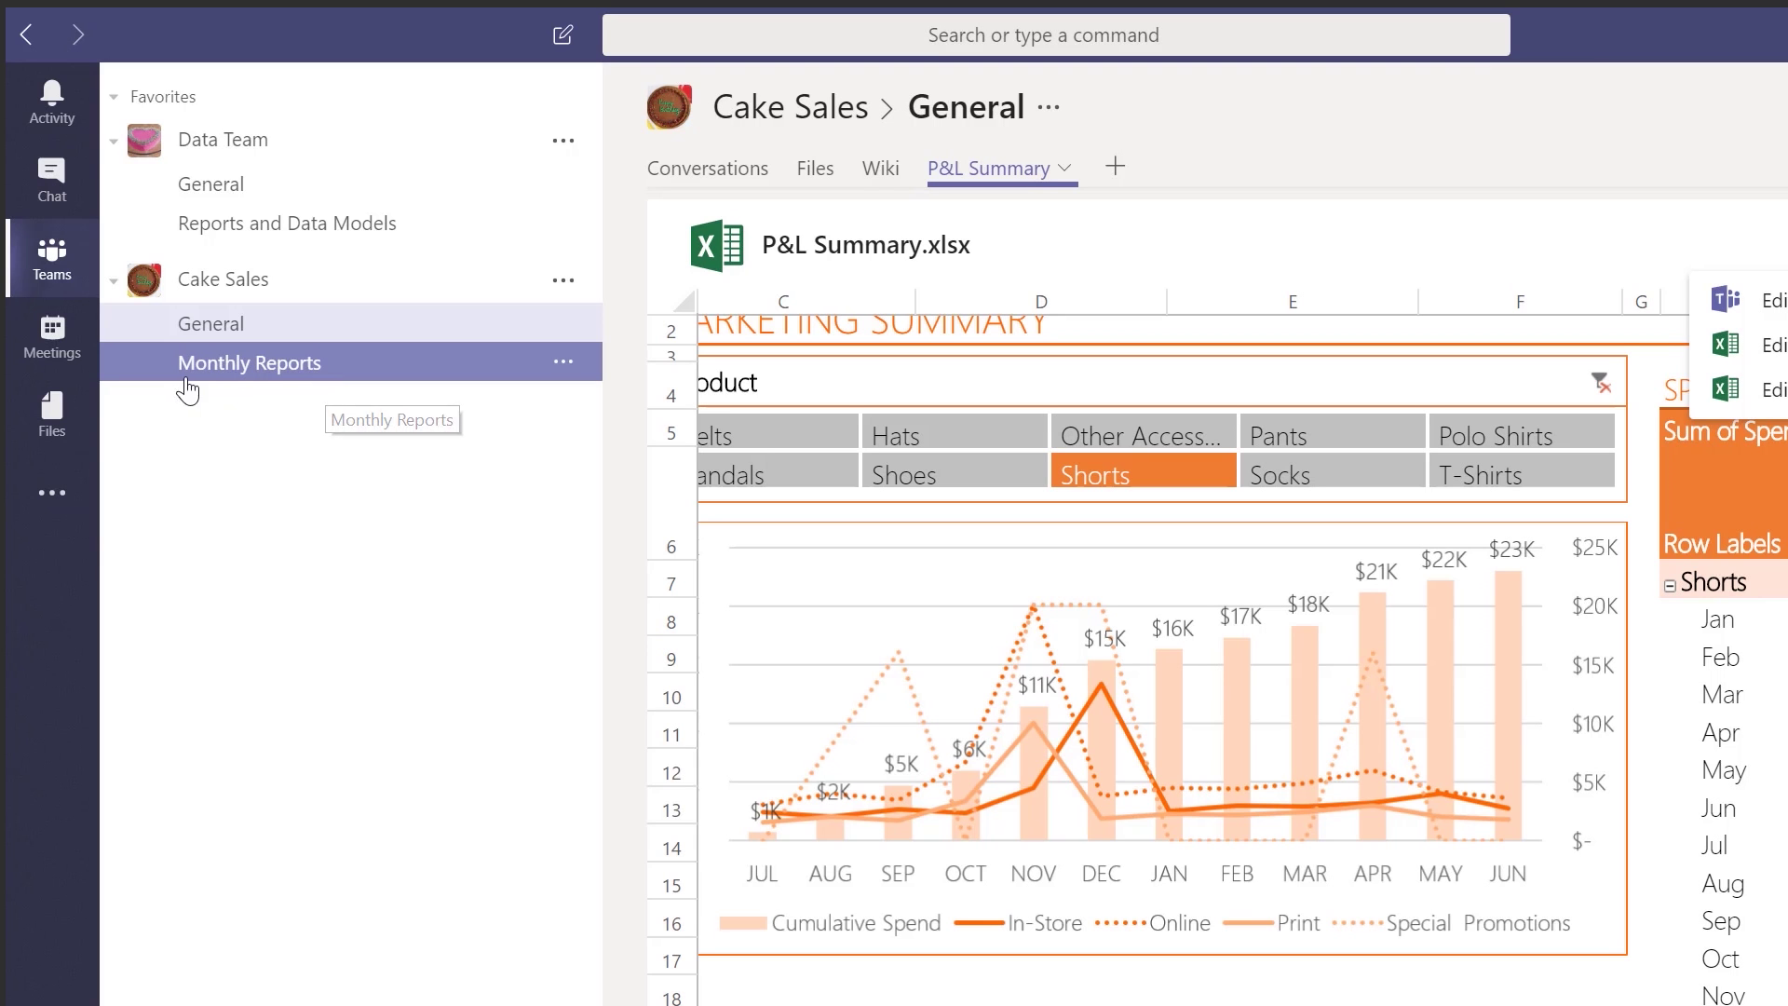
- Look through the store files and the Sales Data report in the Cake Sales team's Monthly Reports channel
{"action": "left_click", "coordinate": [244, 368]}
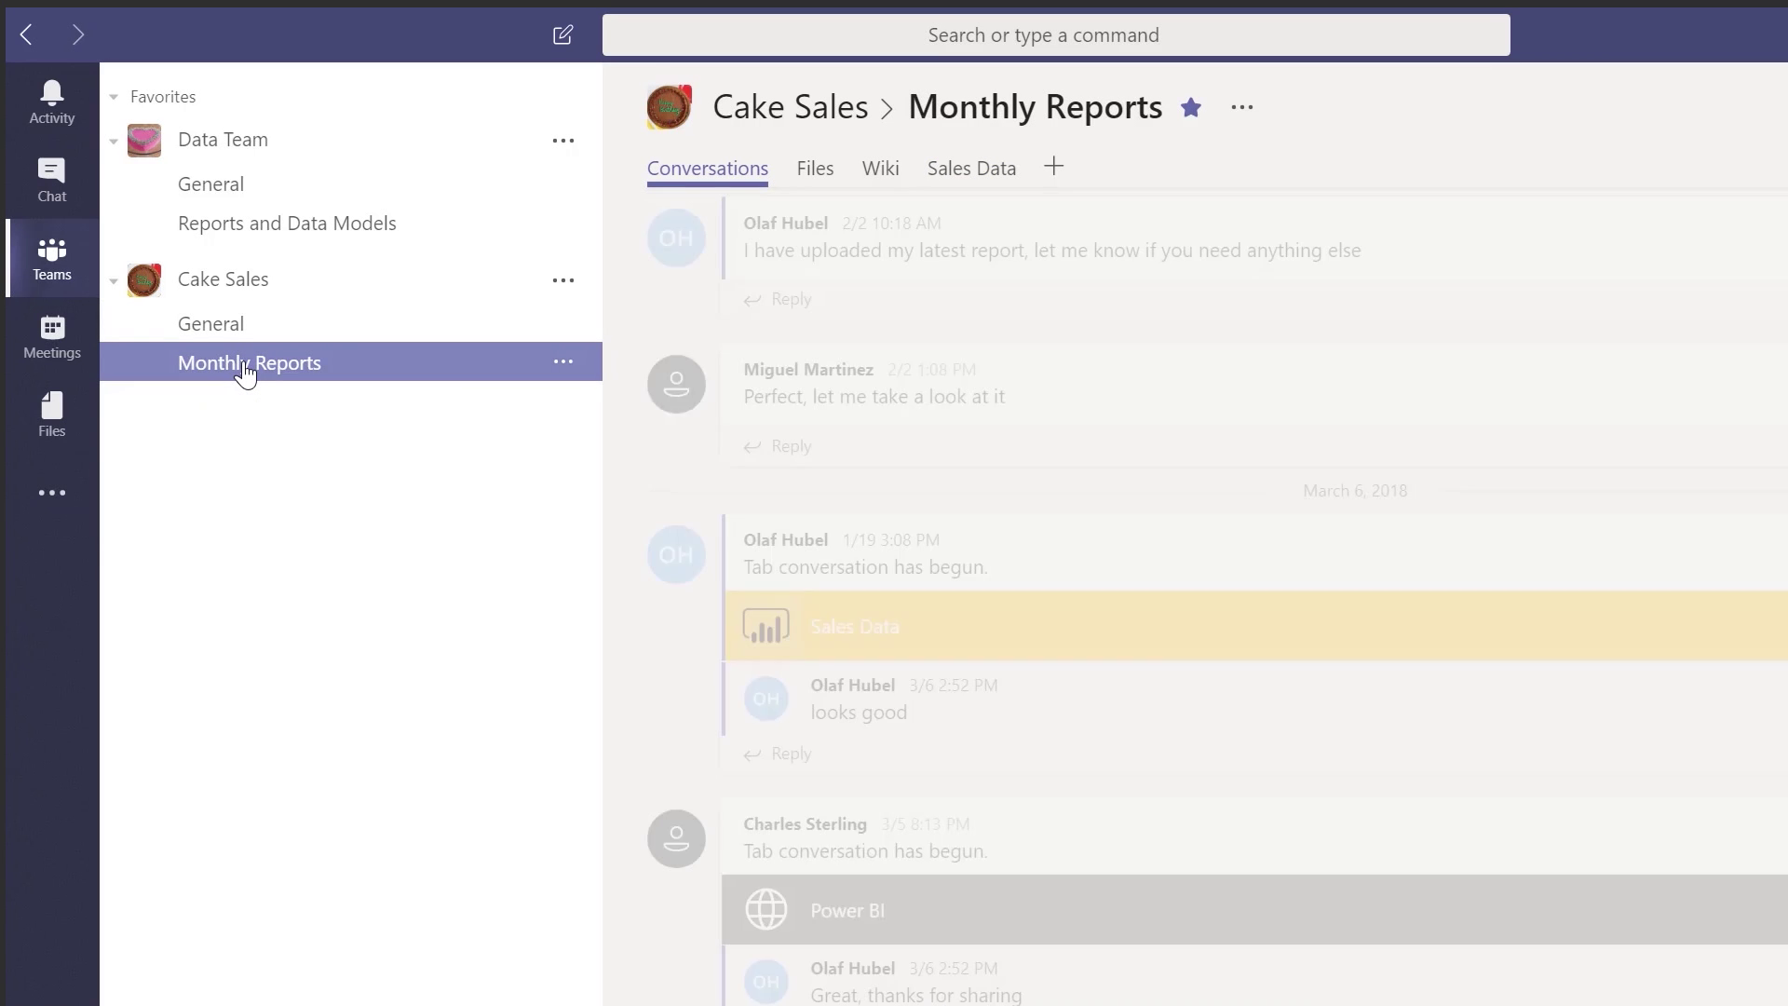
{"action": "left_click", "coordinate": [813, 171]}
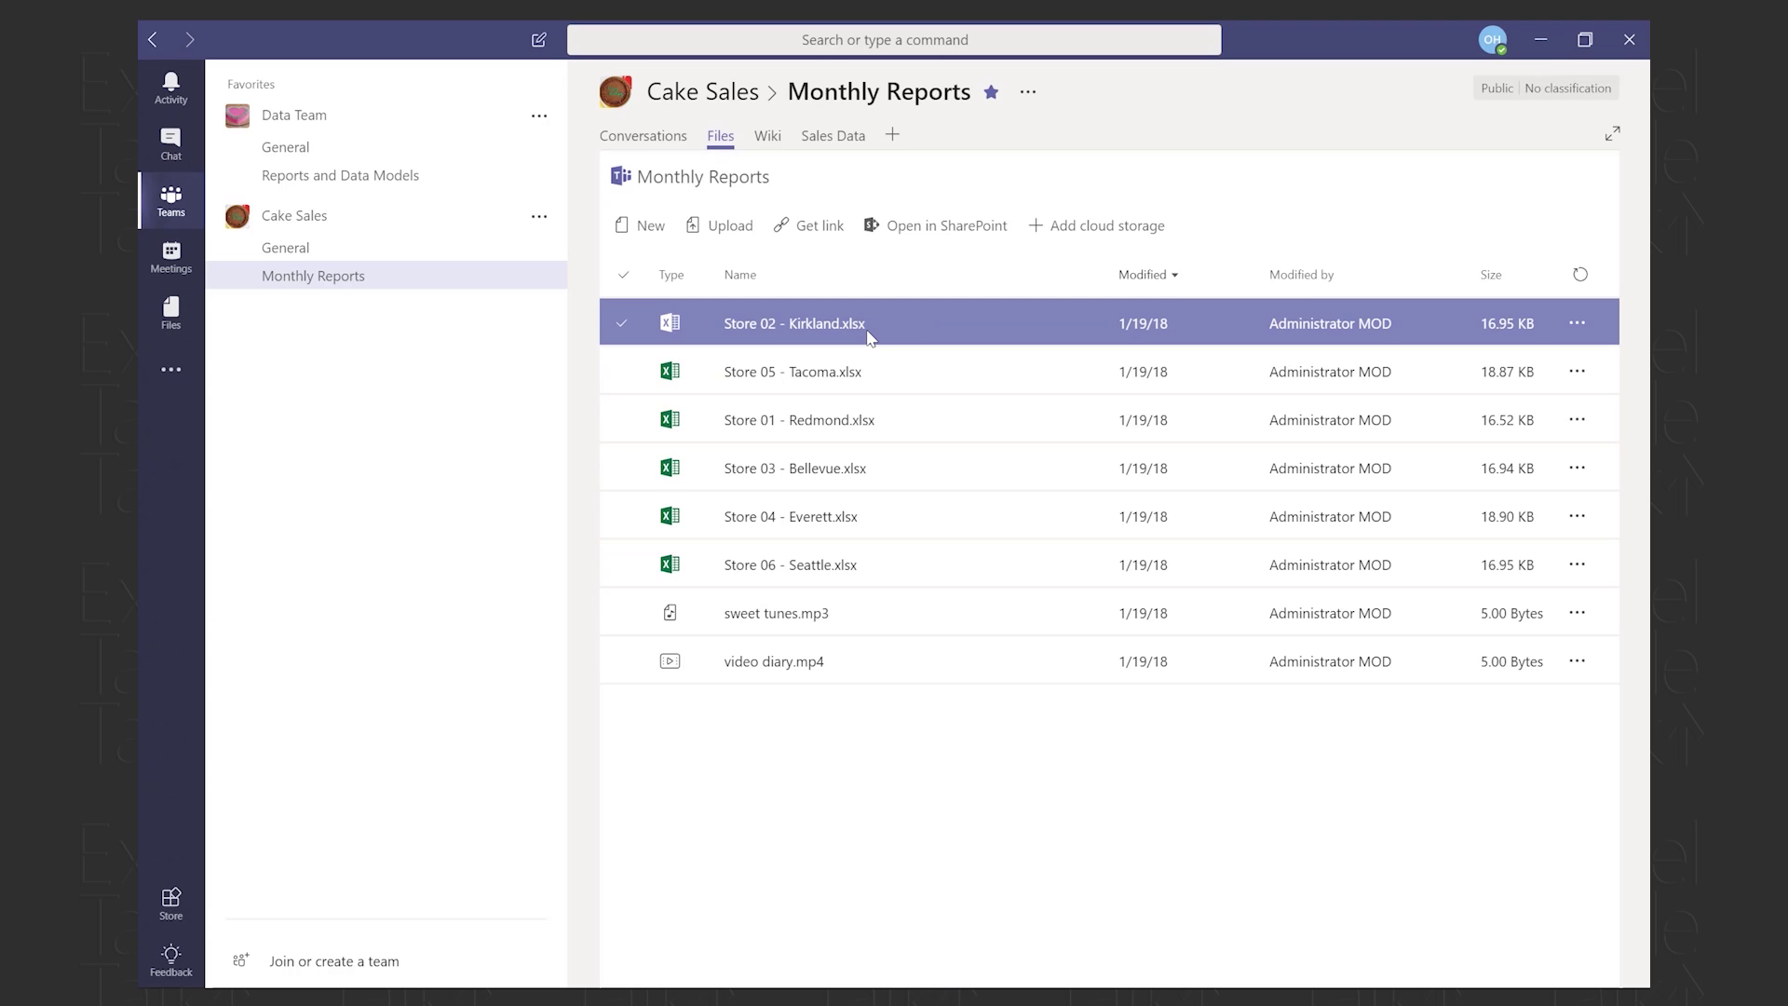
{"action": "left_click", "coordinate": [834, 137]}
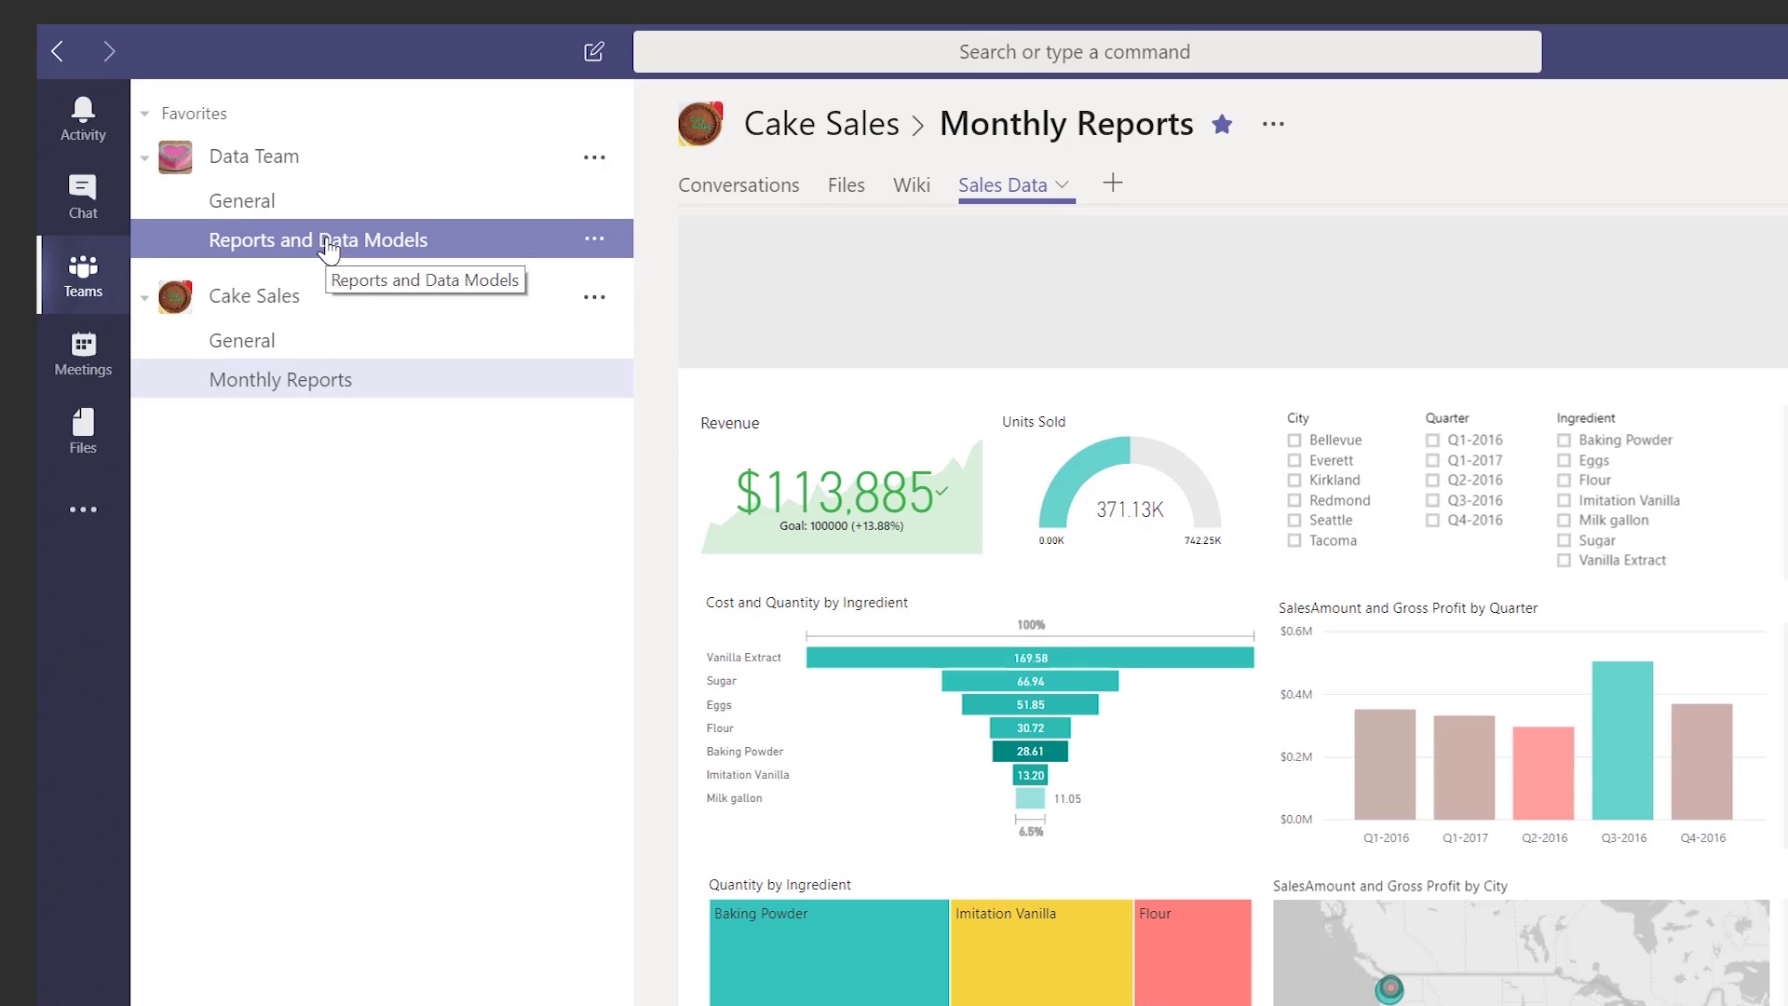
- View the Report Usage Metrics and the files Cake Sales.xlsx and Report.pbix in the Data Team's Reports and Data Models channel
{"action": "left_click", "coordinate": [328, 244]}
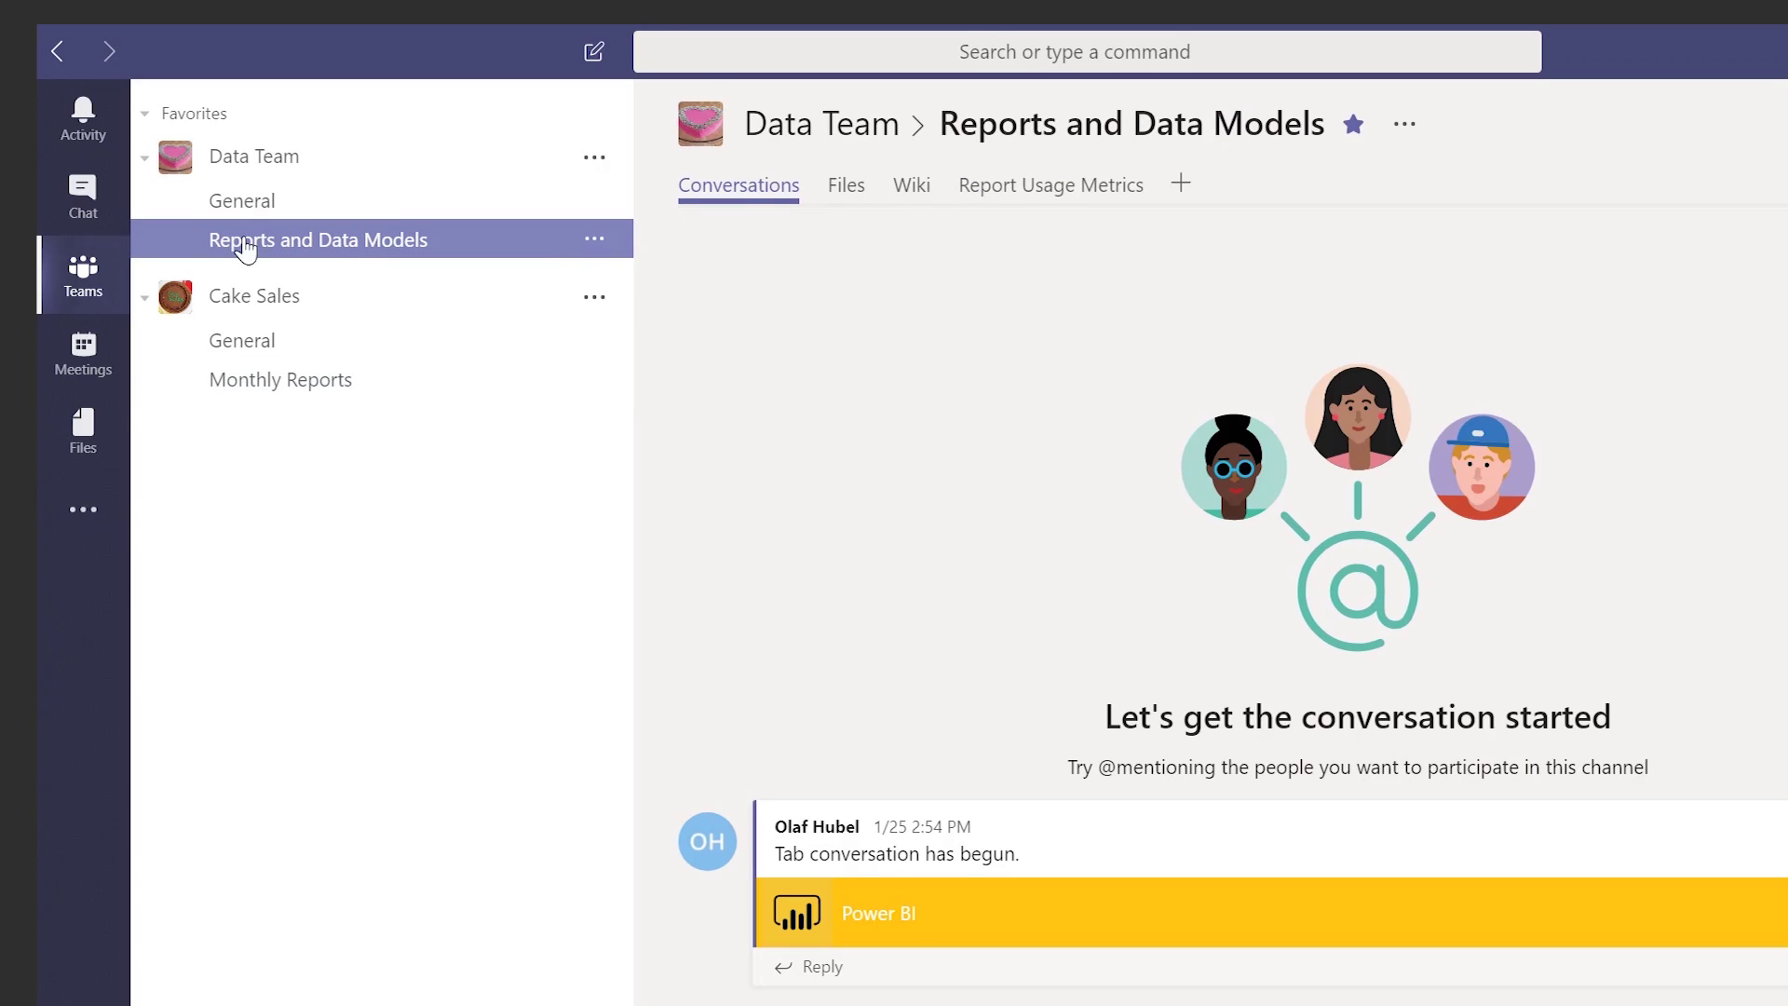
{"action": "left_click", "coordinate": [1003, 186]}
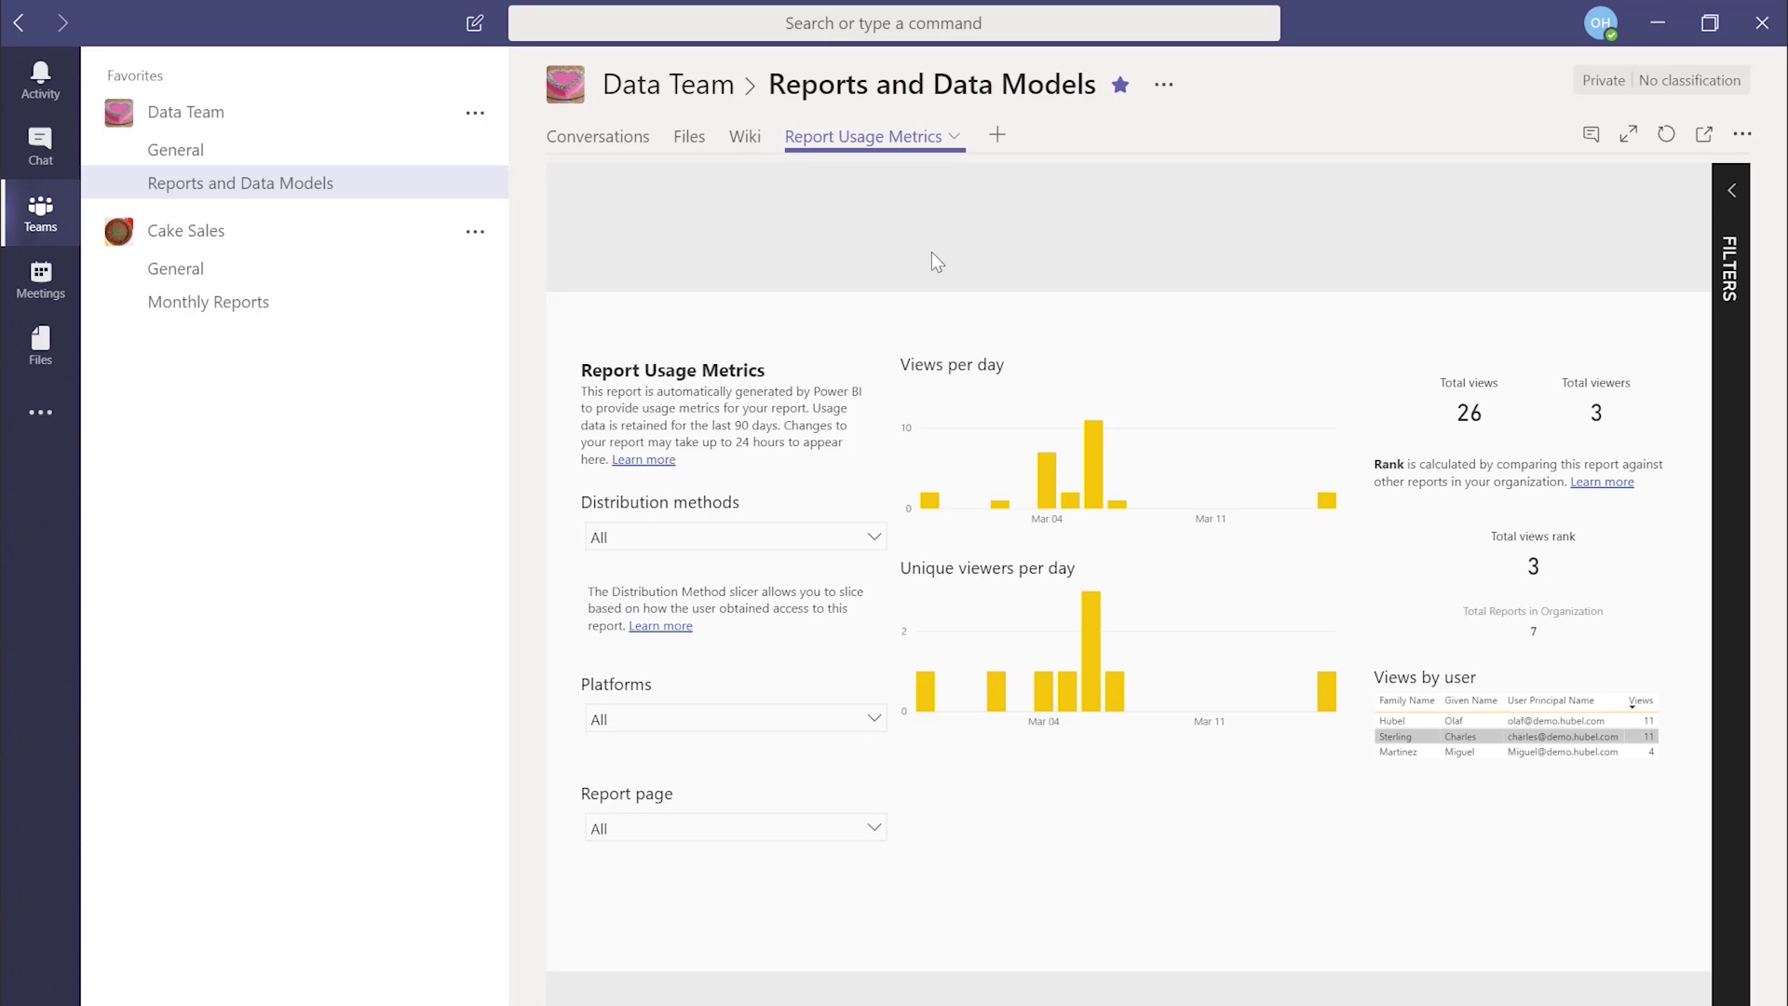
{"action": "left_click", "coordinate": [689, 137]}
{"action": "left_click", "coordinate": [830, 391]}
{"action": "left_click", "coordinate": [857, 378]}
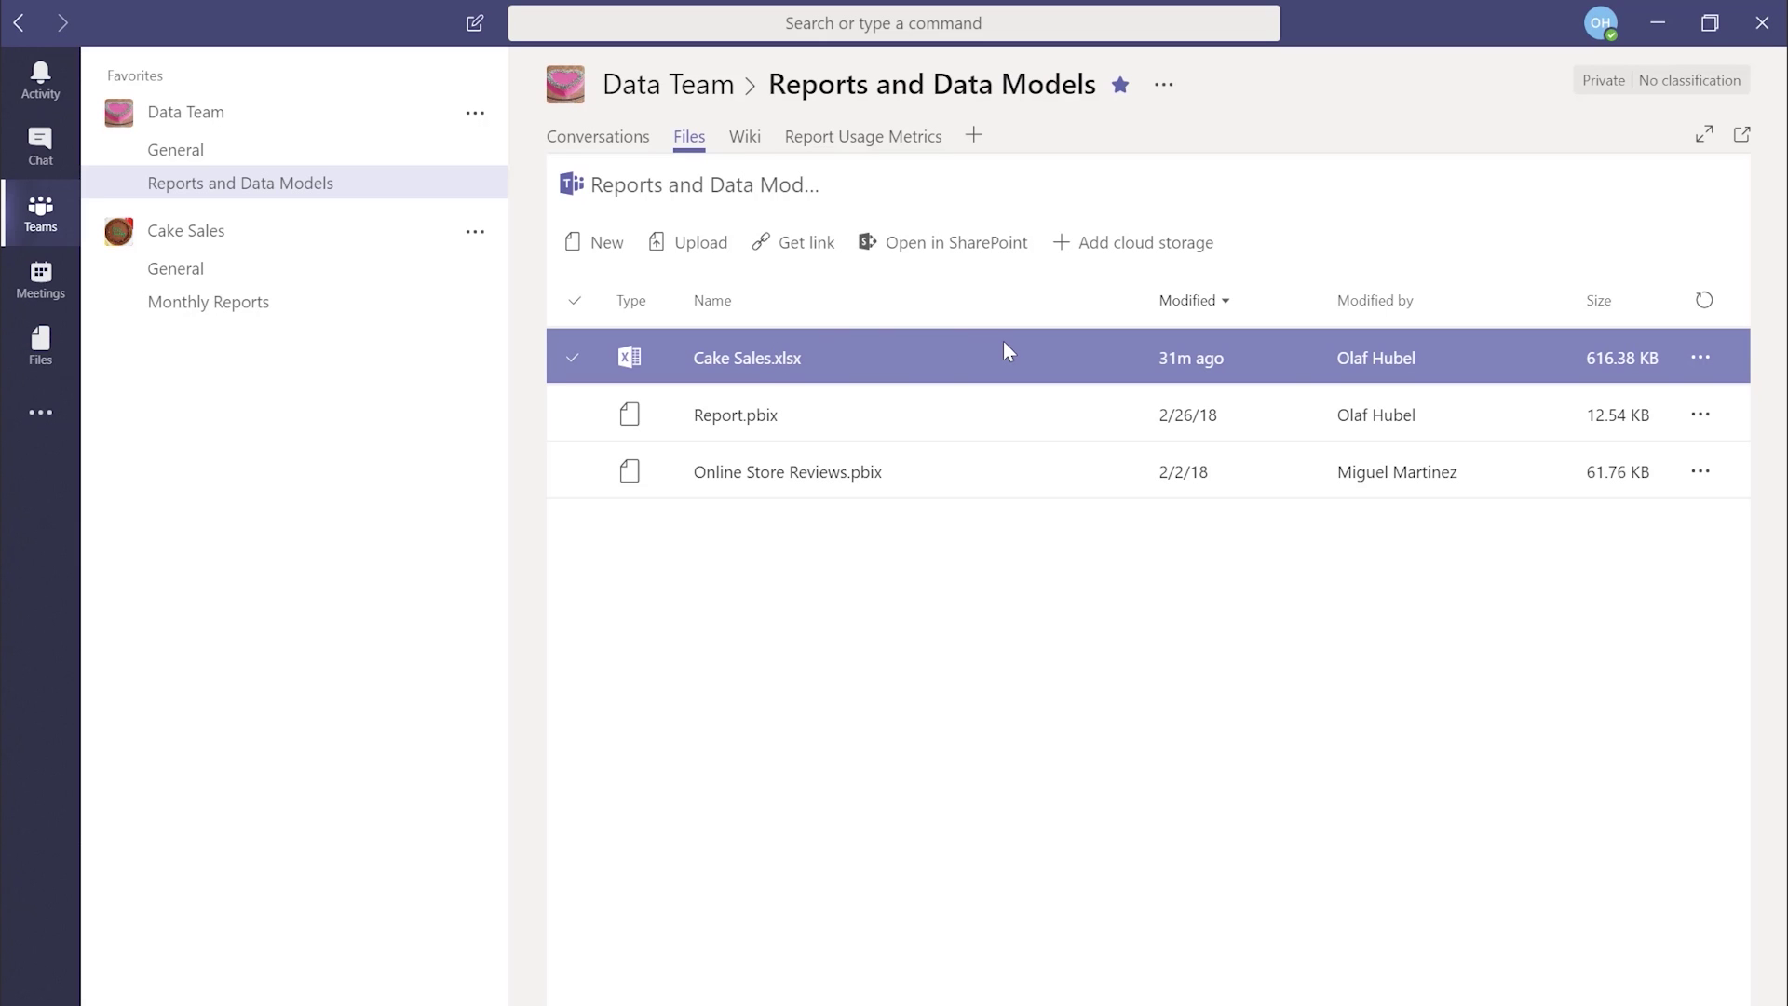
{"action": "left_click", "coordinate": [990, 427]}
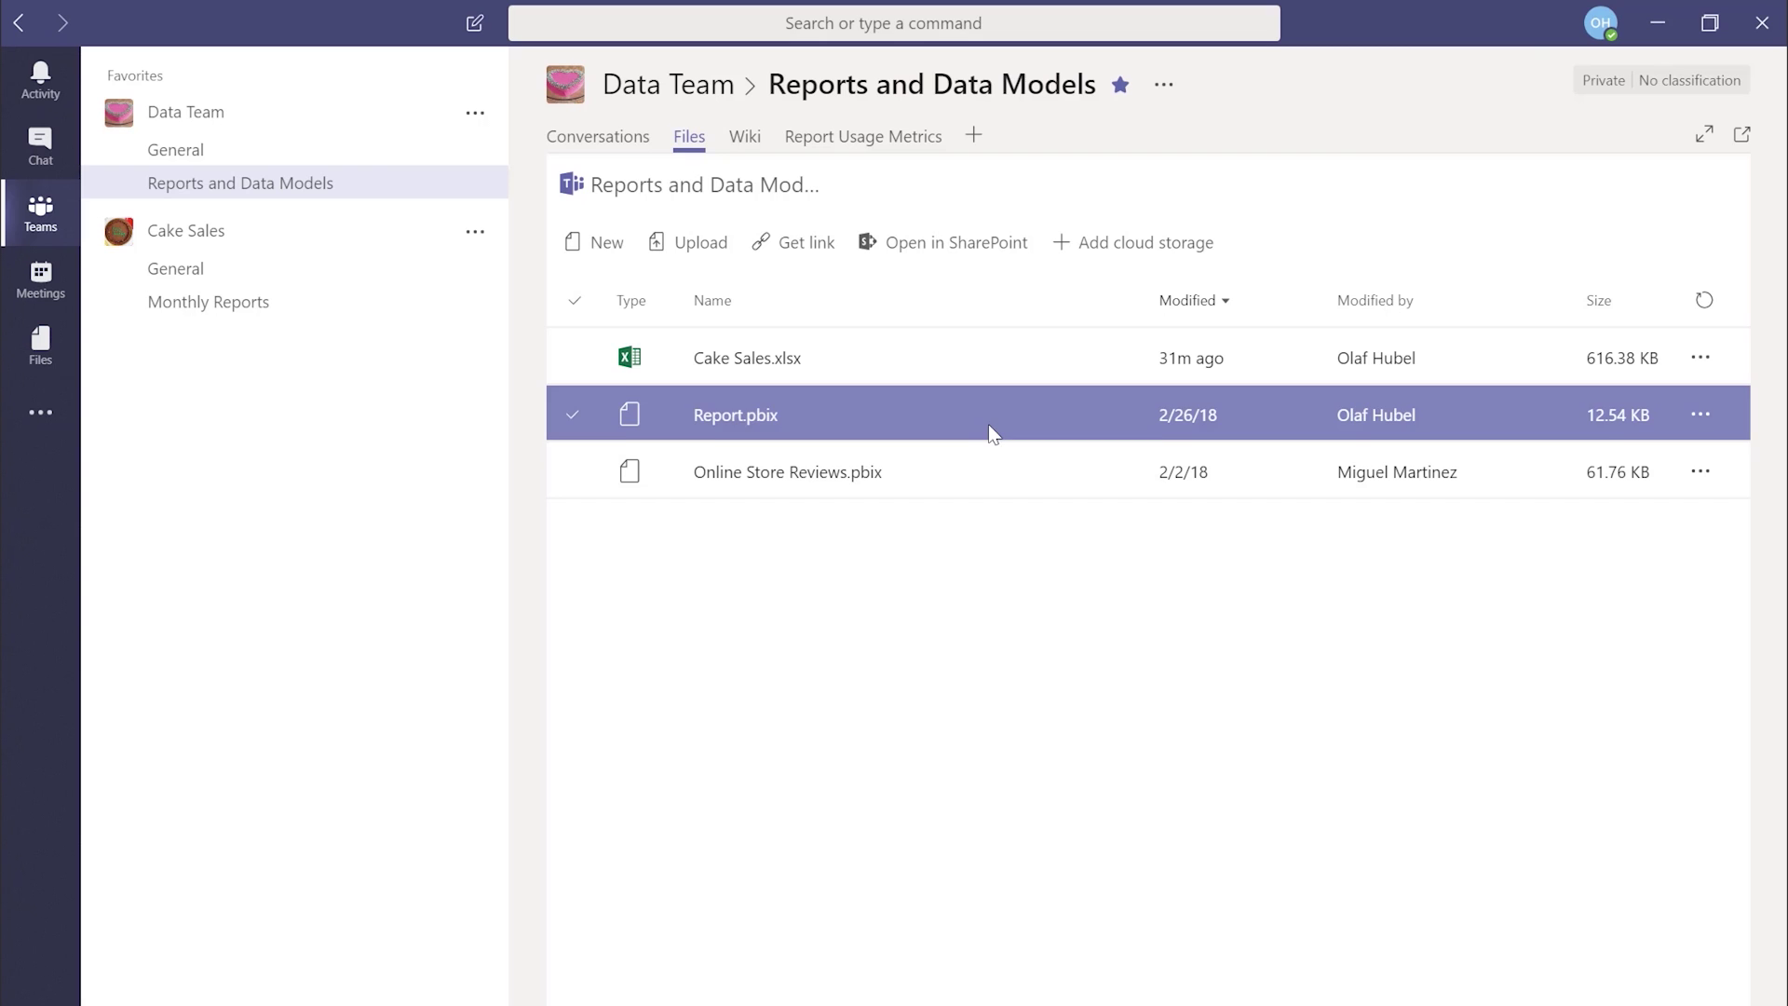
- Switch to the Cake Sales workbook in Excel and examine the Recipe and Materials tables on the WhatIf sheet
{"action": "left_click", "coordinate": [699, 896]}
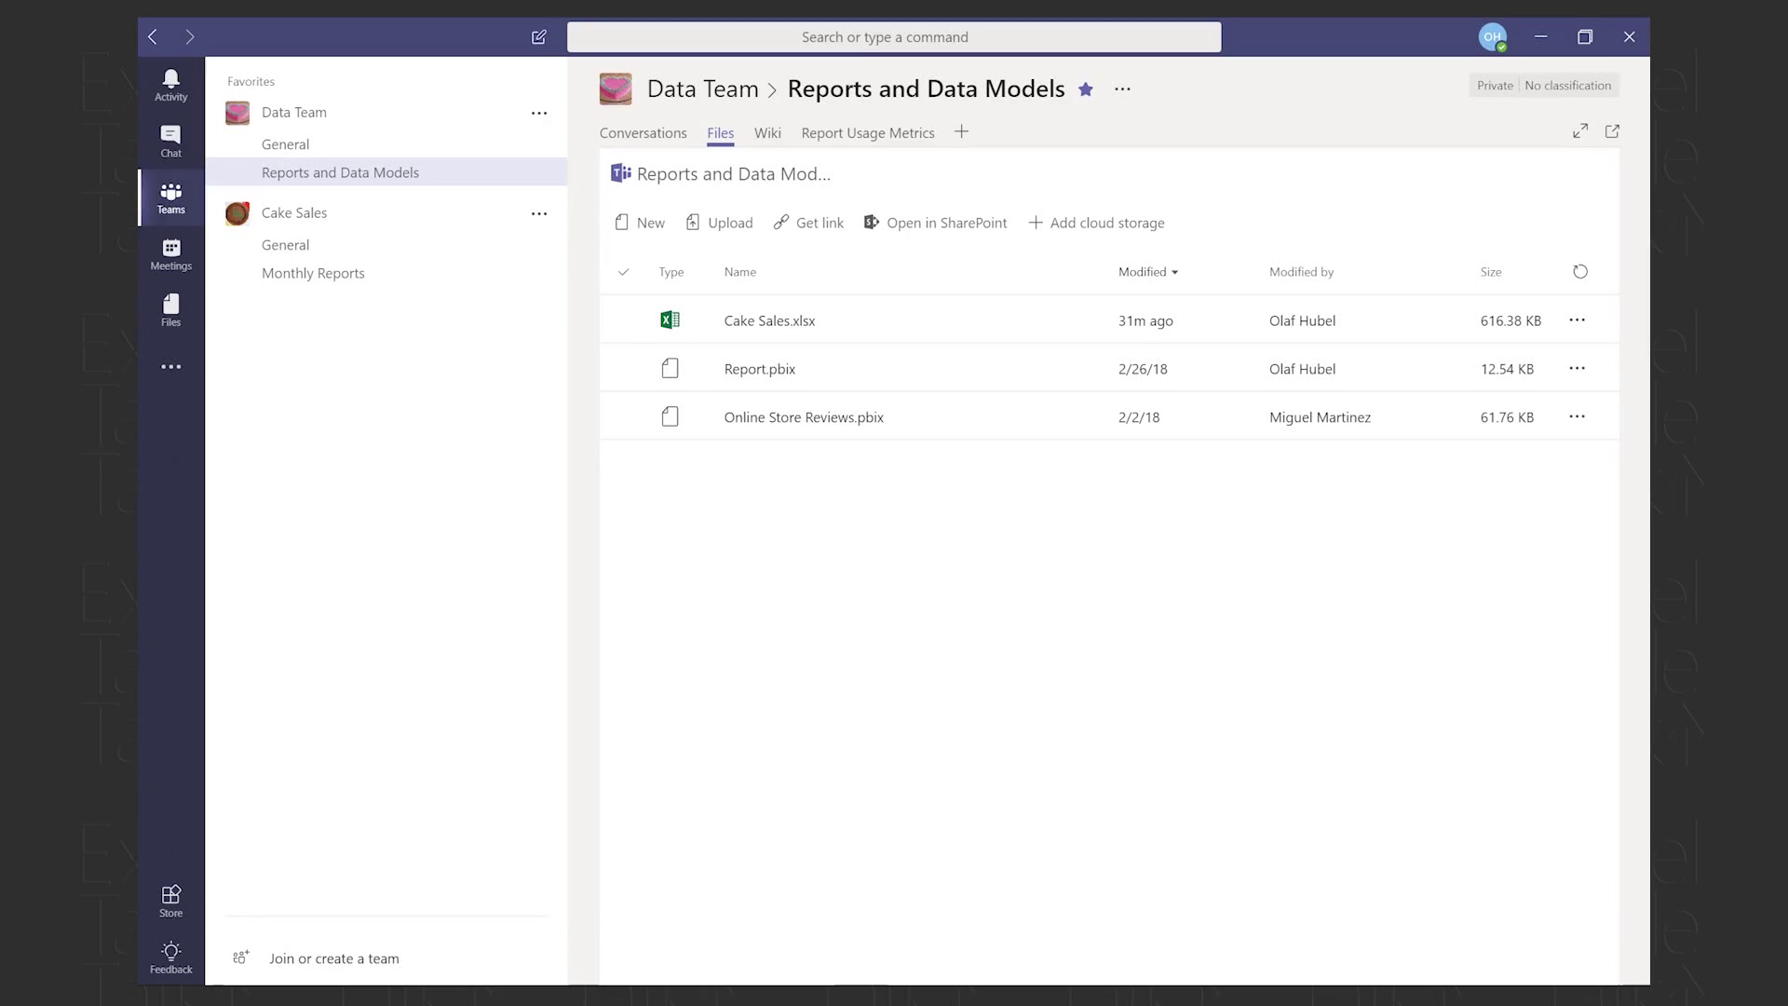
{"action": "left_click", "coordinate": [805, 909]}
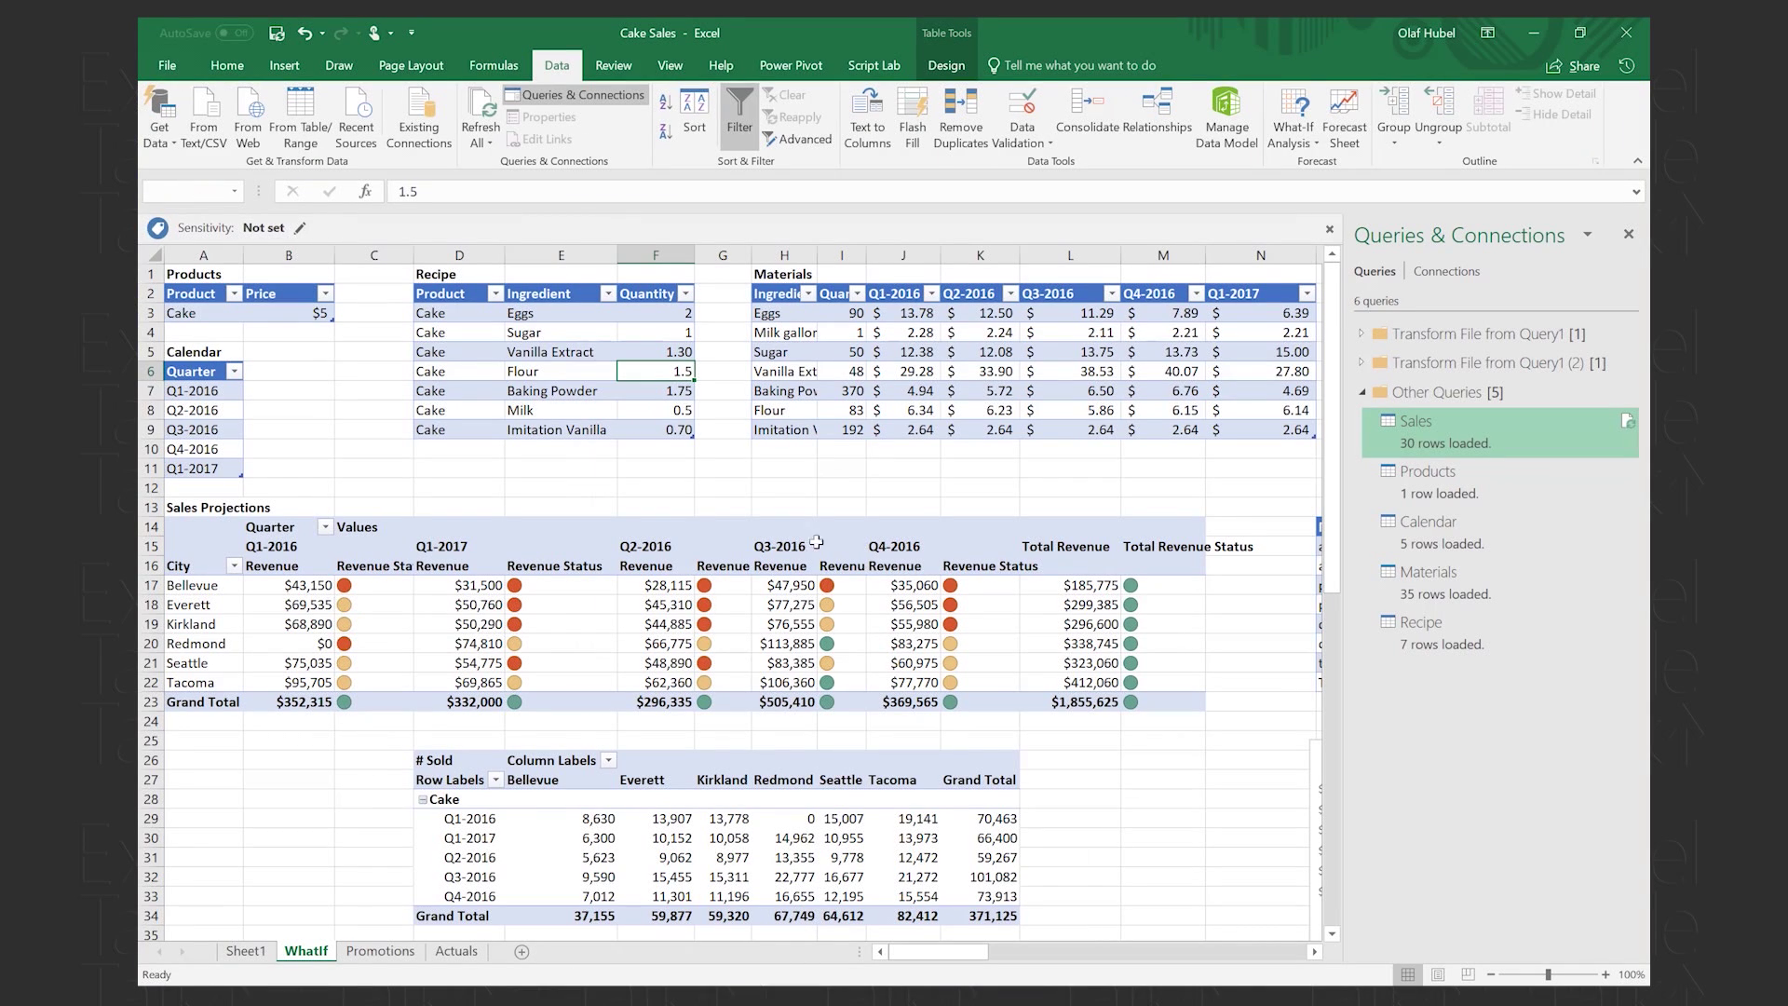
{"action": "left_click", "coordinate": [531, 373]}
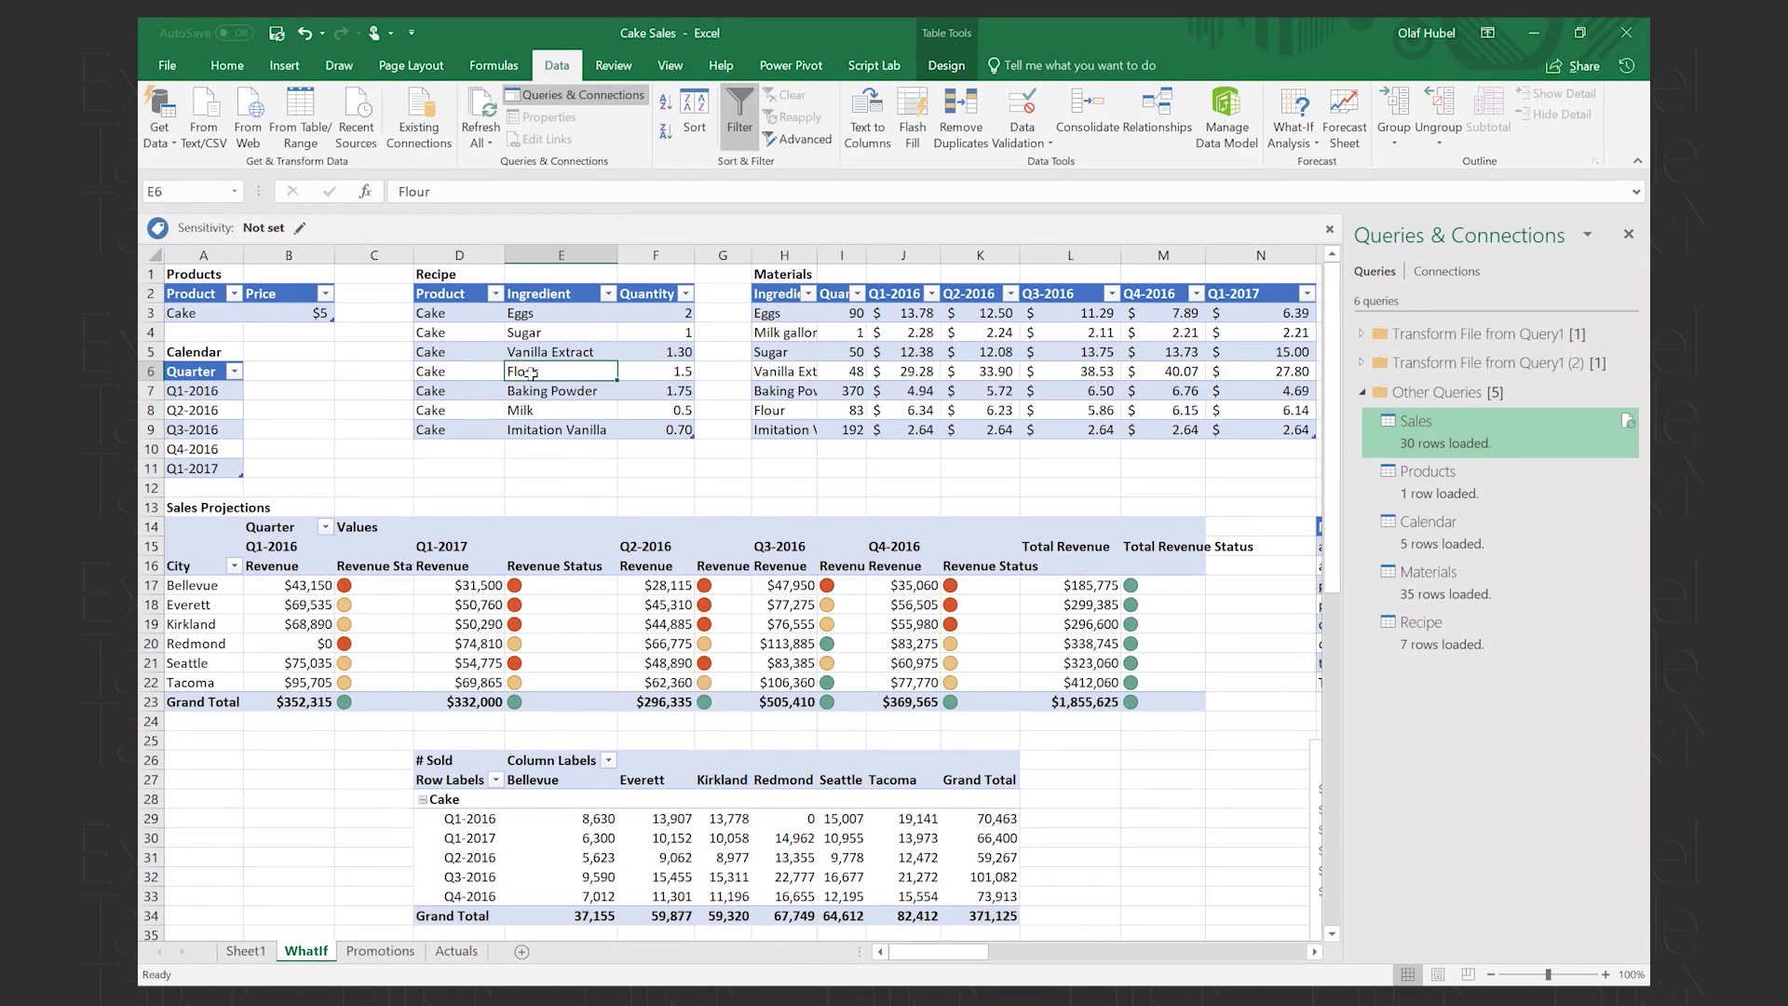
{"action": "left_click", "coordinate": [876, 369]}
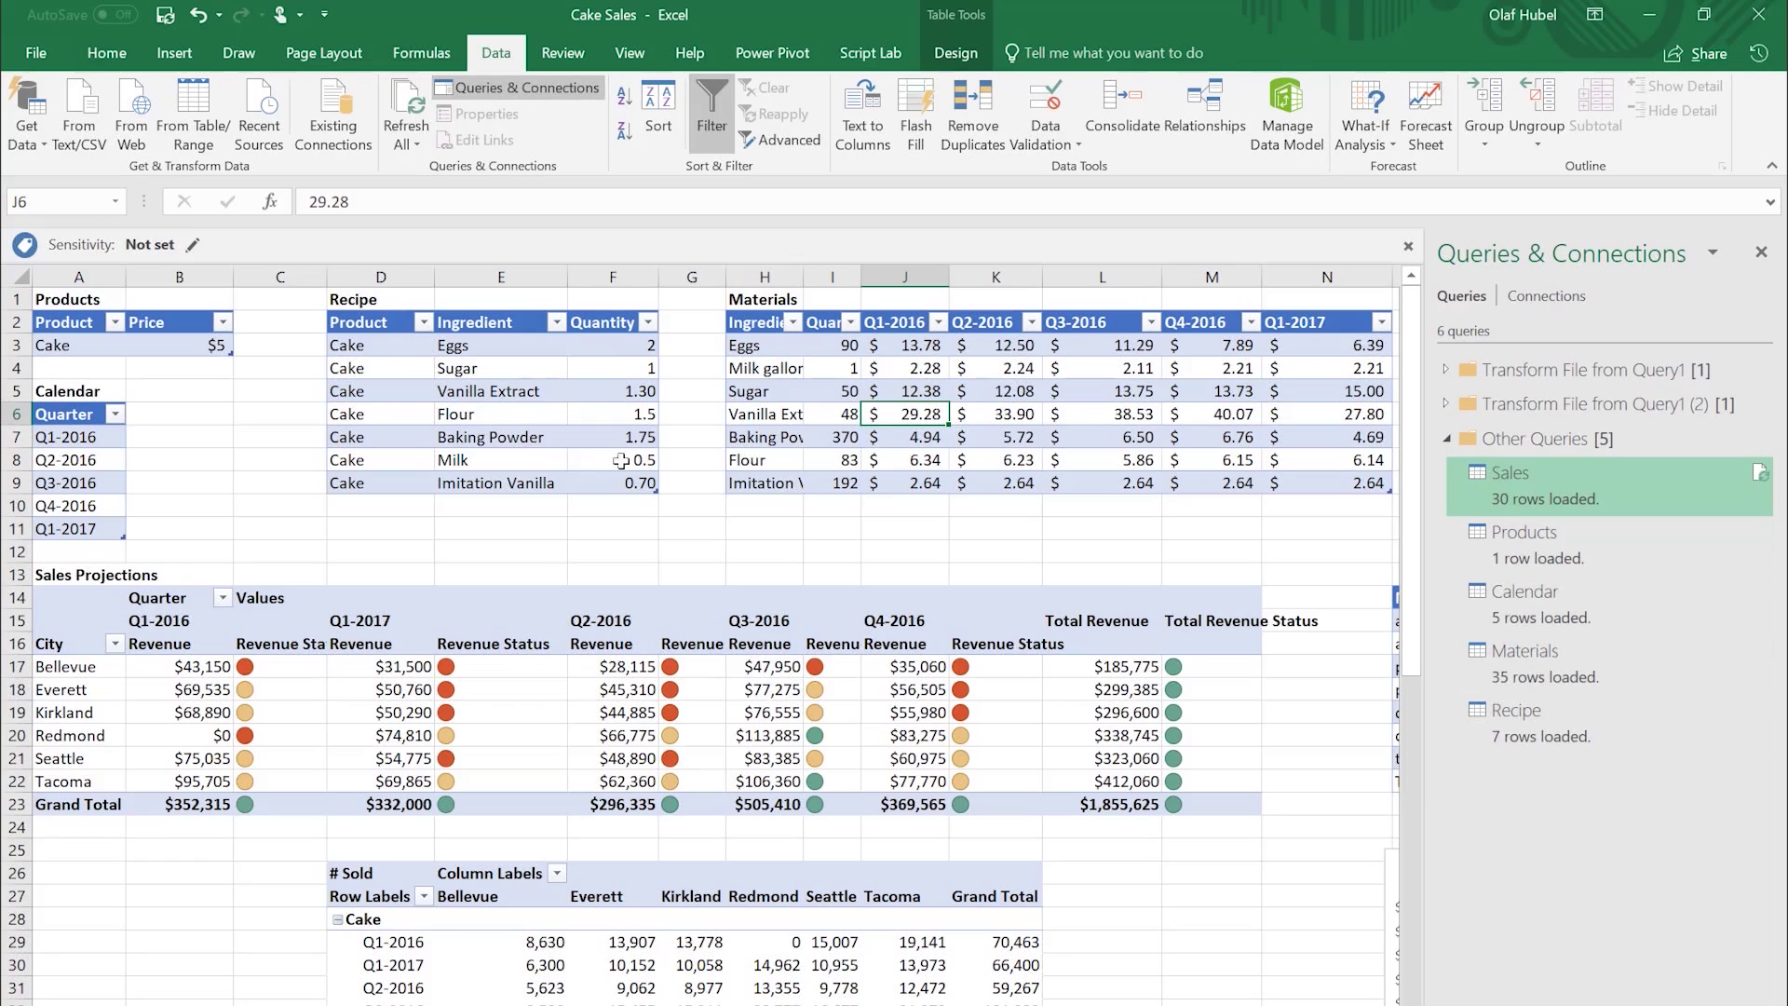
{"action": "left_click", "coordinate": [565, 419]}
{"action": "left_click", "coordinate": [791, 413]}
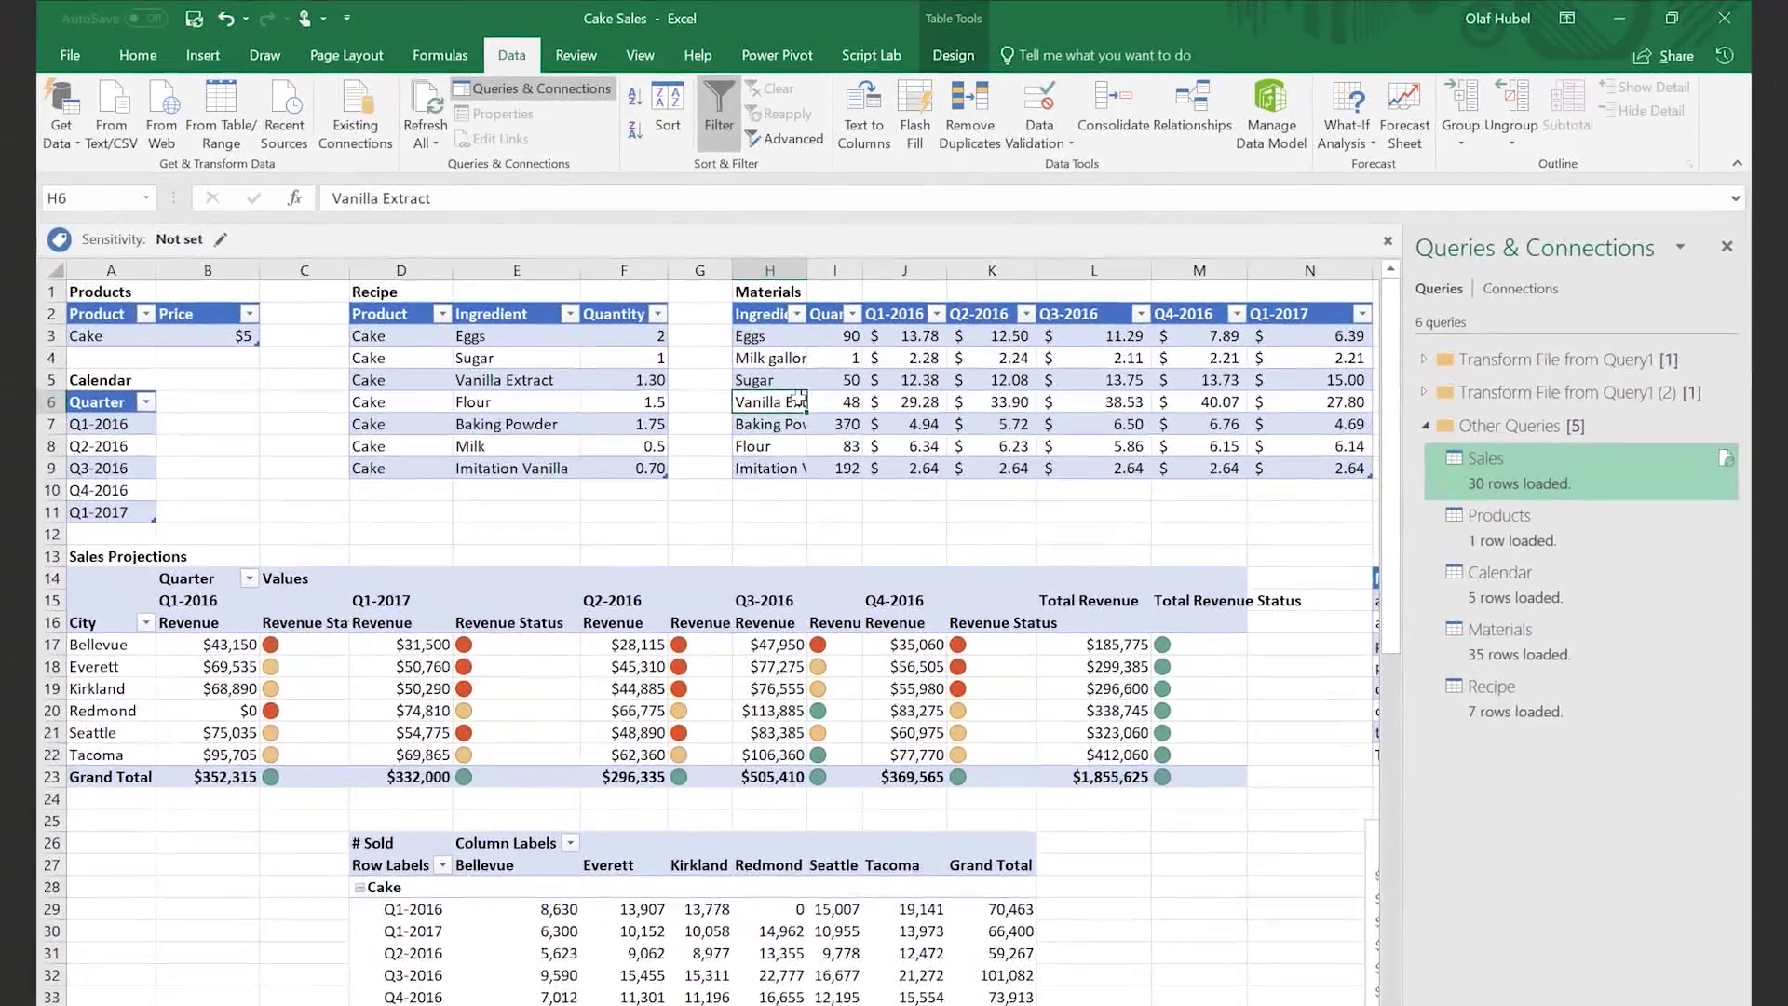
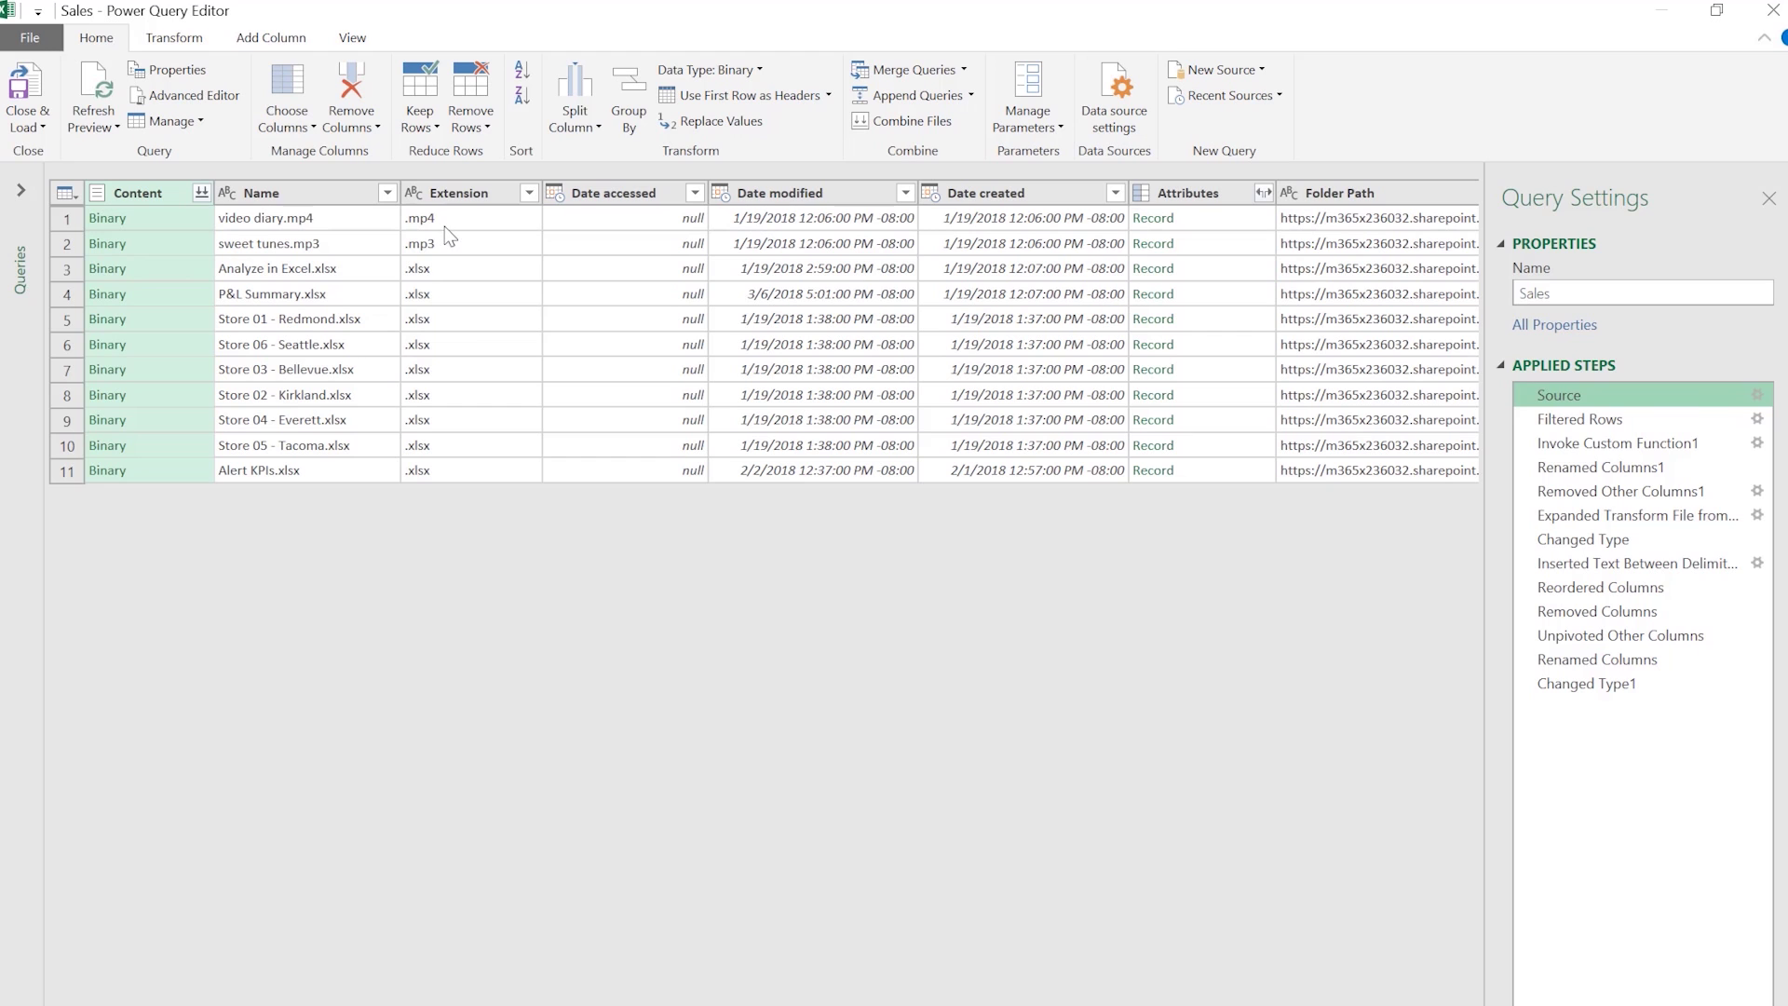
- Review the Sales query's Filtered Rows and Unpivoted Other Columns steps and close the Power Query Editor
{"action": "left_click", "coordinate": [1648, 420]}
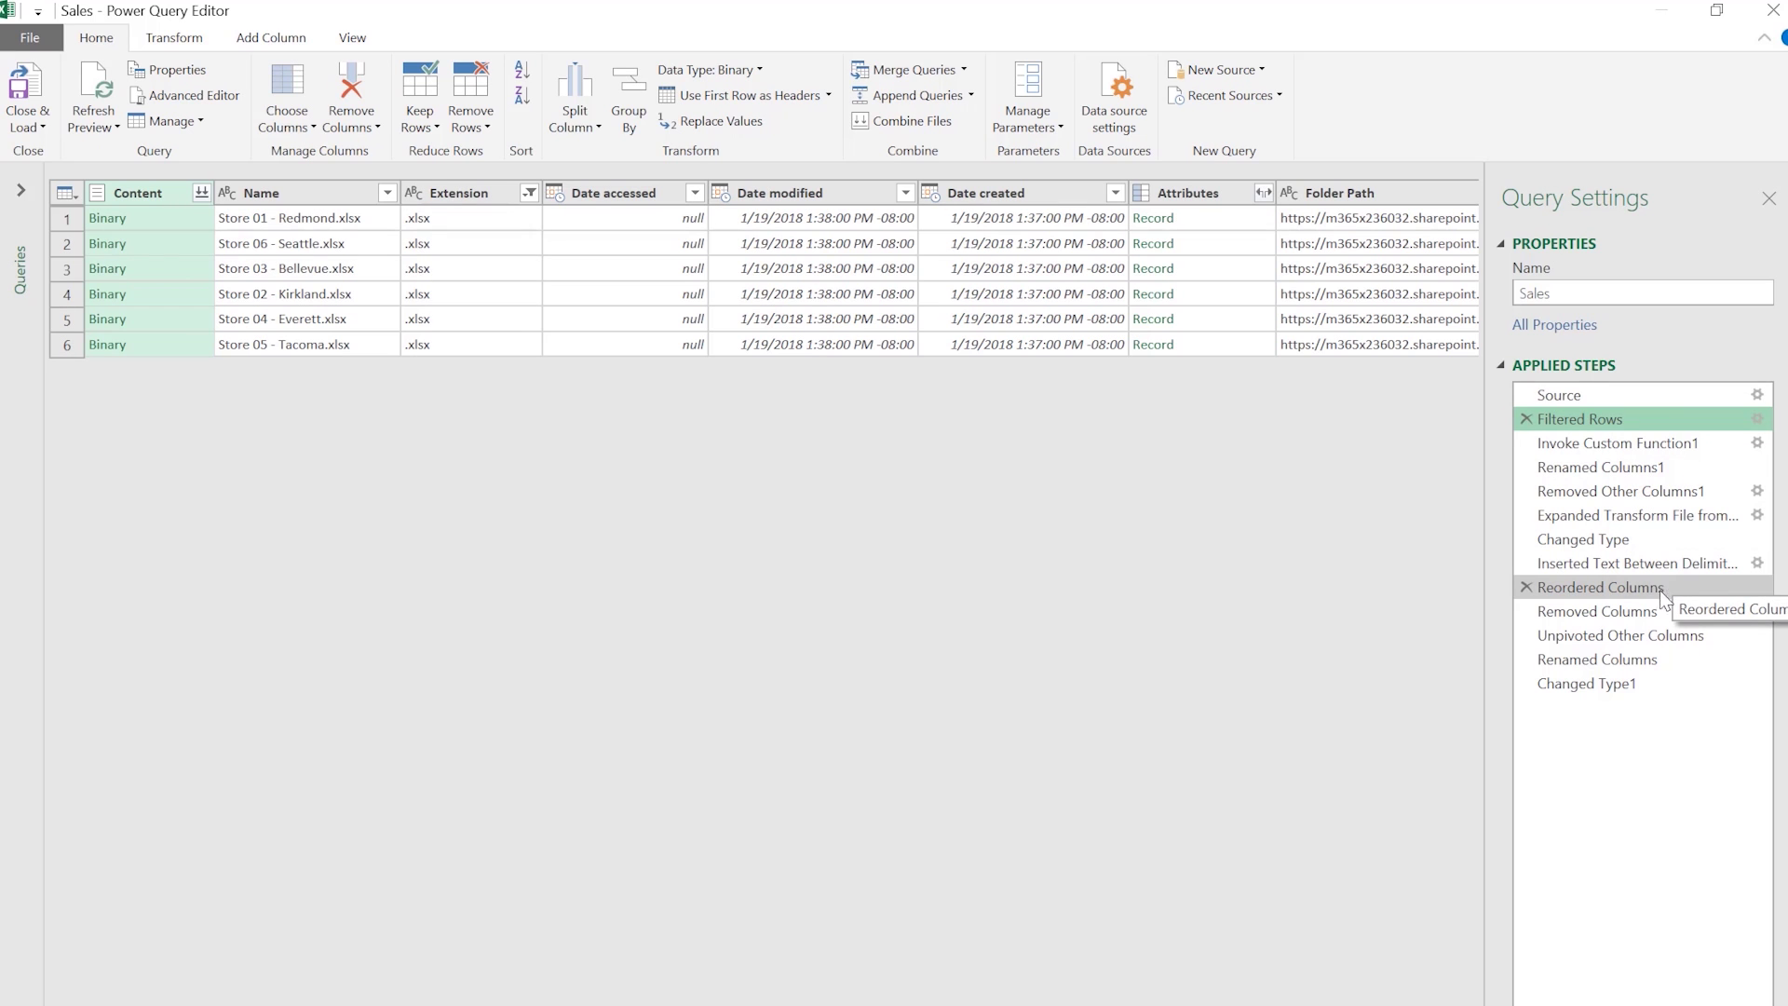
{"action": "left_click", "coordinate": [1639, 635]}
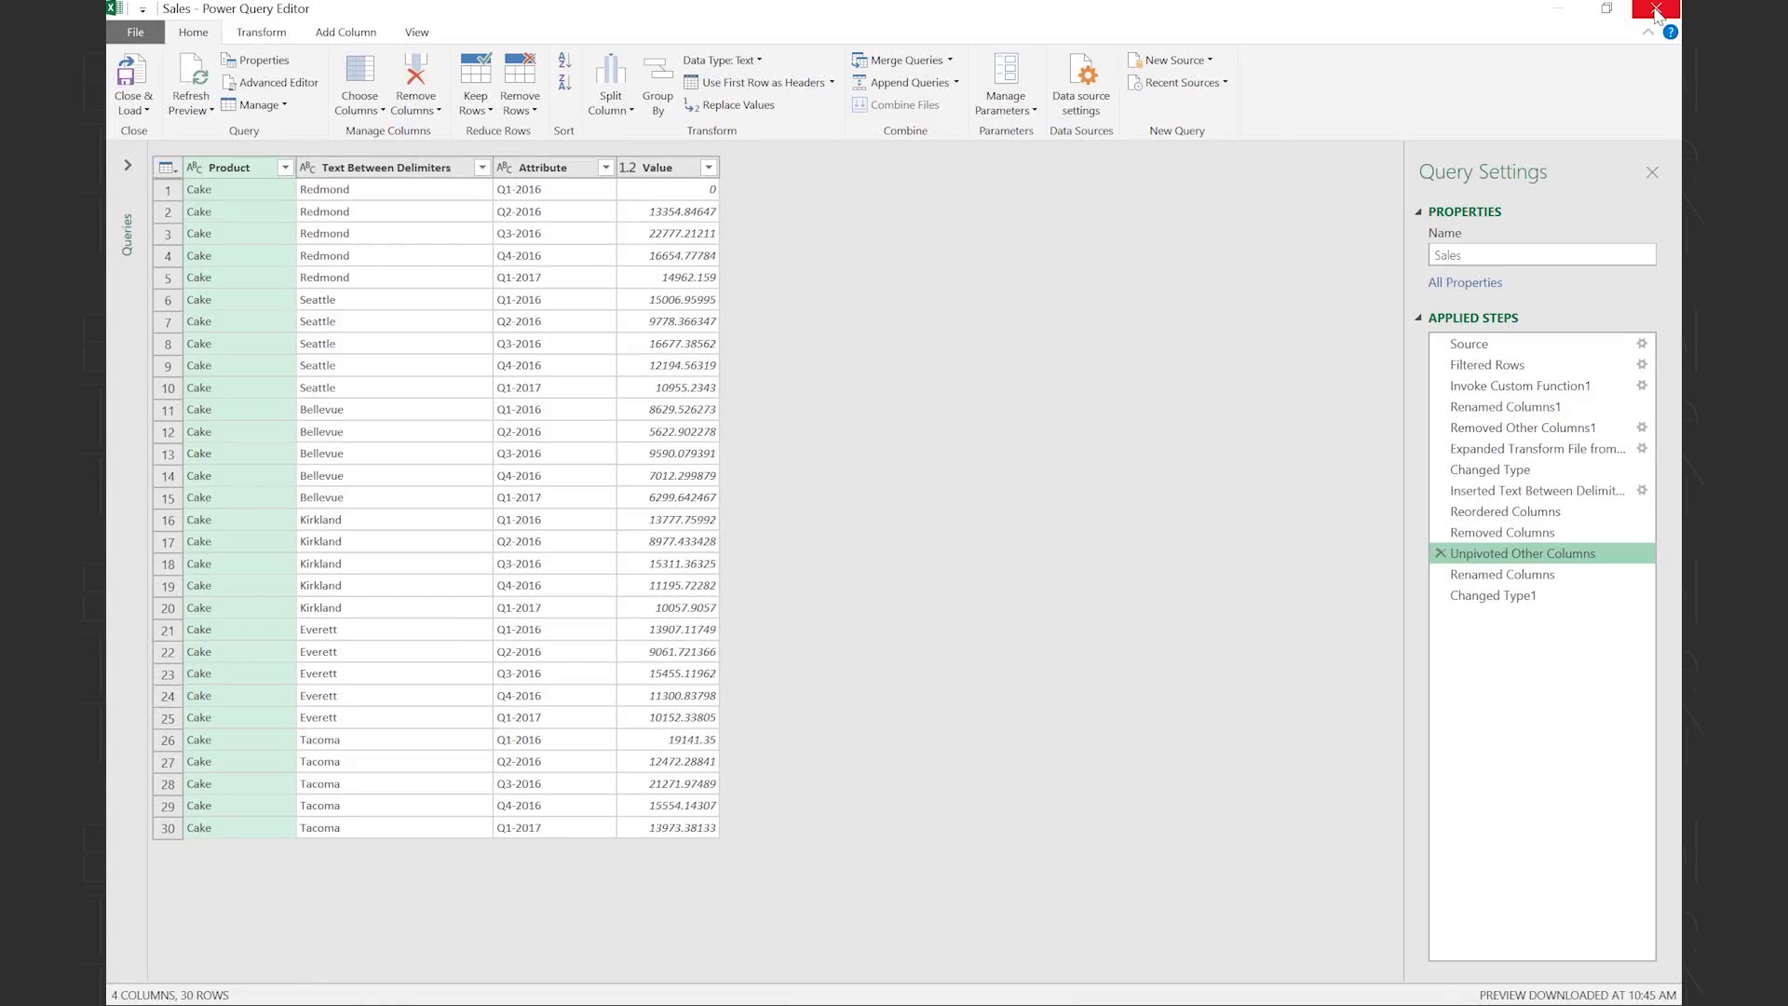
{"action": "left_click", "coordinate": [1656, 12]}
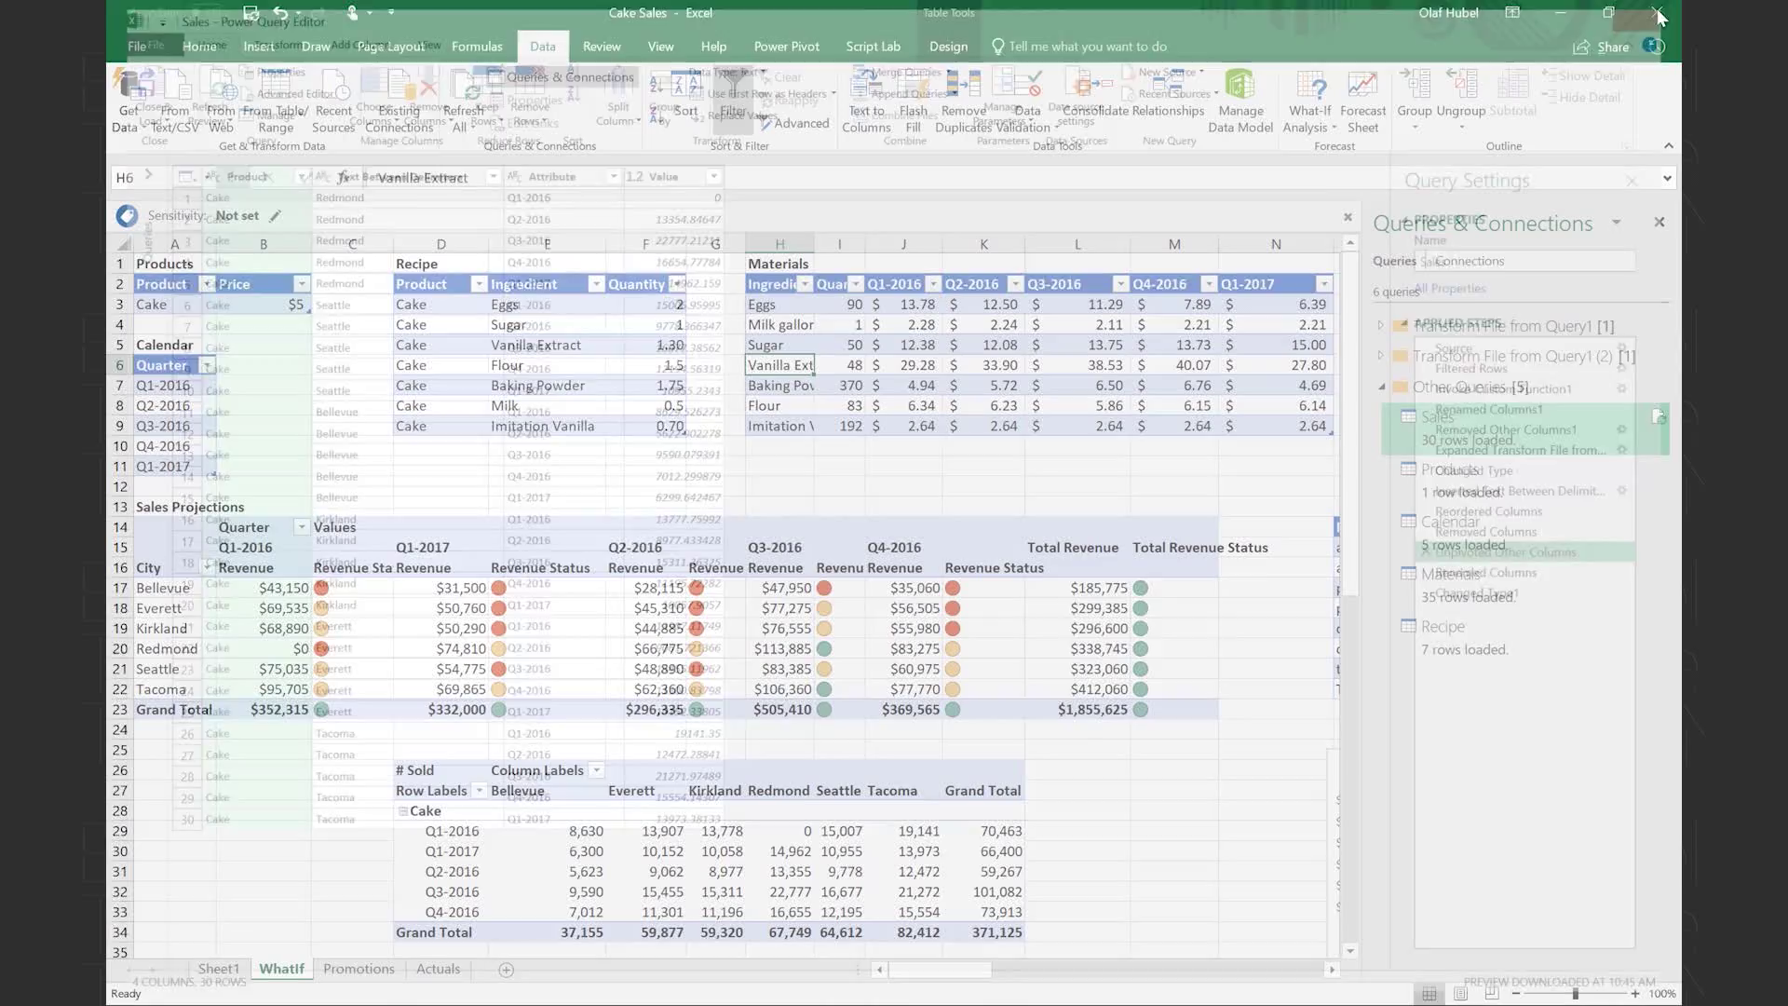
- Open the workbook's data model, inspect the Revenue measure's formula, and show the table relationships as a diagram
{"action": "left_click", "coordinate": [1235, 112]}
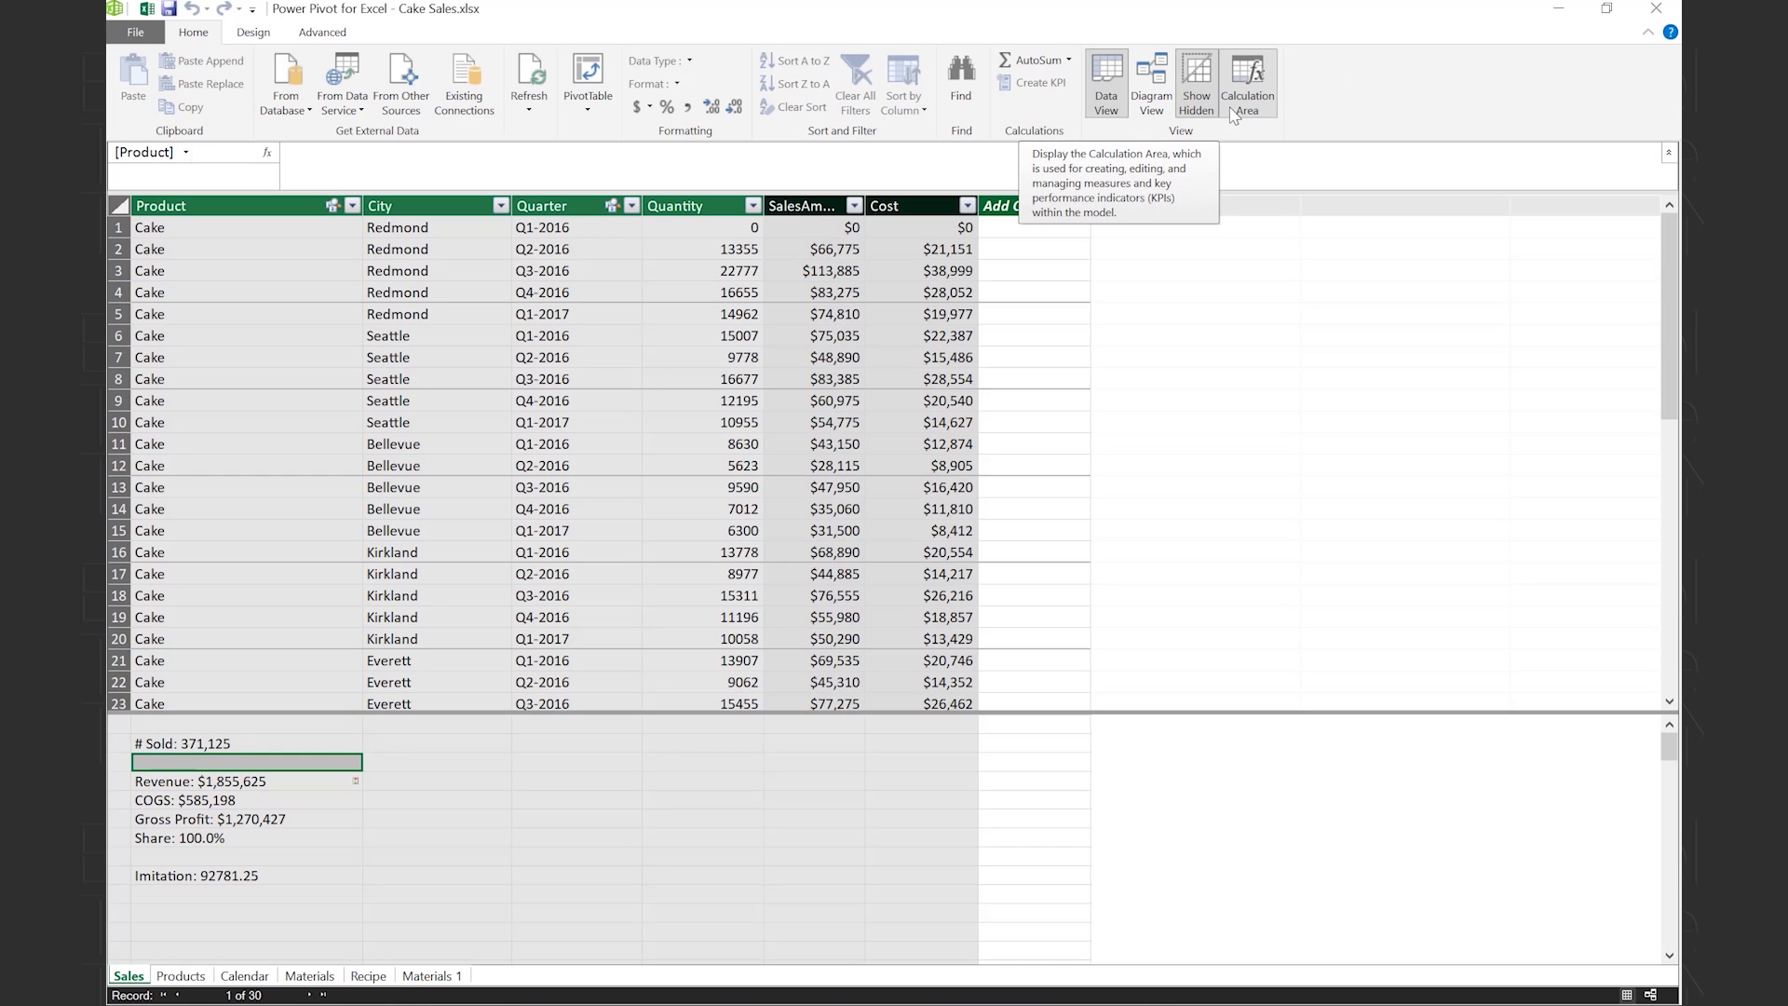
{"action": "left_click", "coordinate": [240, 784]}
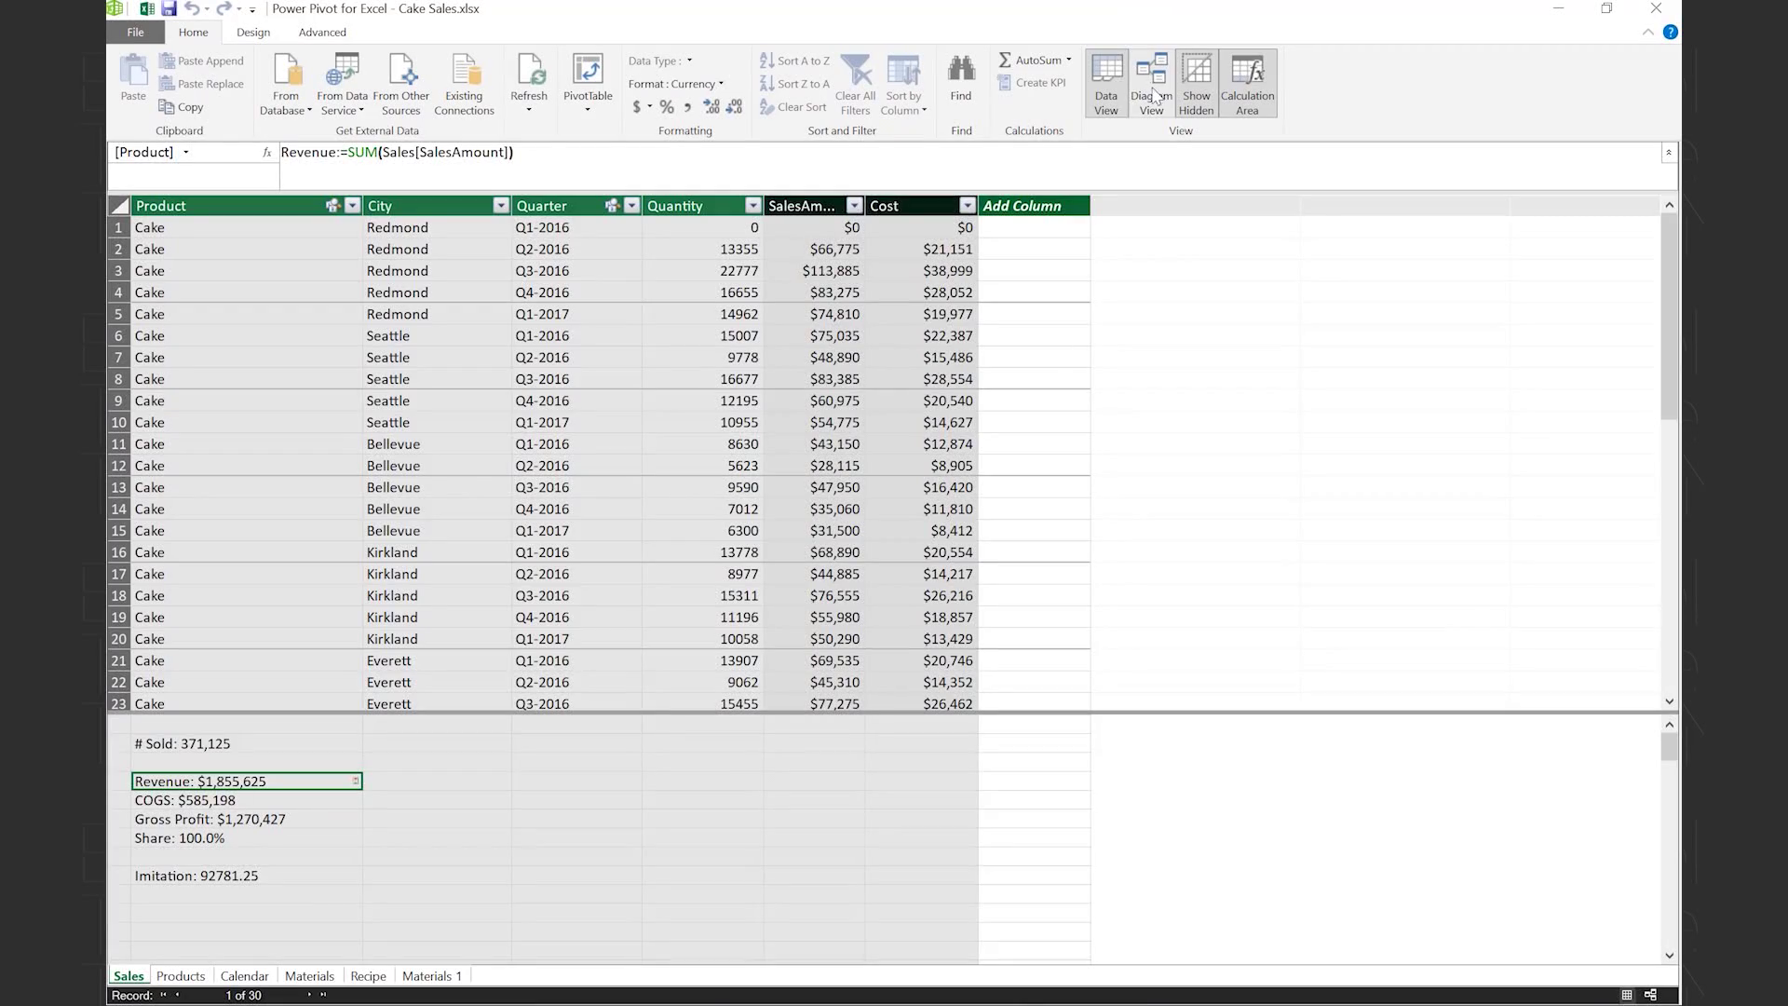
{"action": "left_click", "coordinate": [1151, 89]}
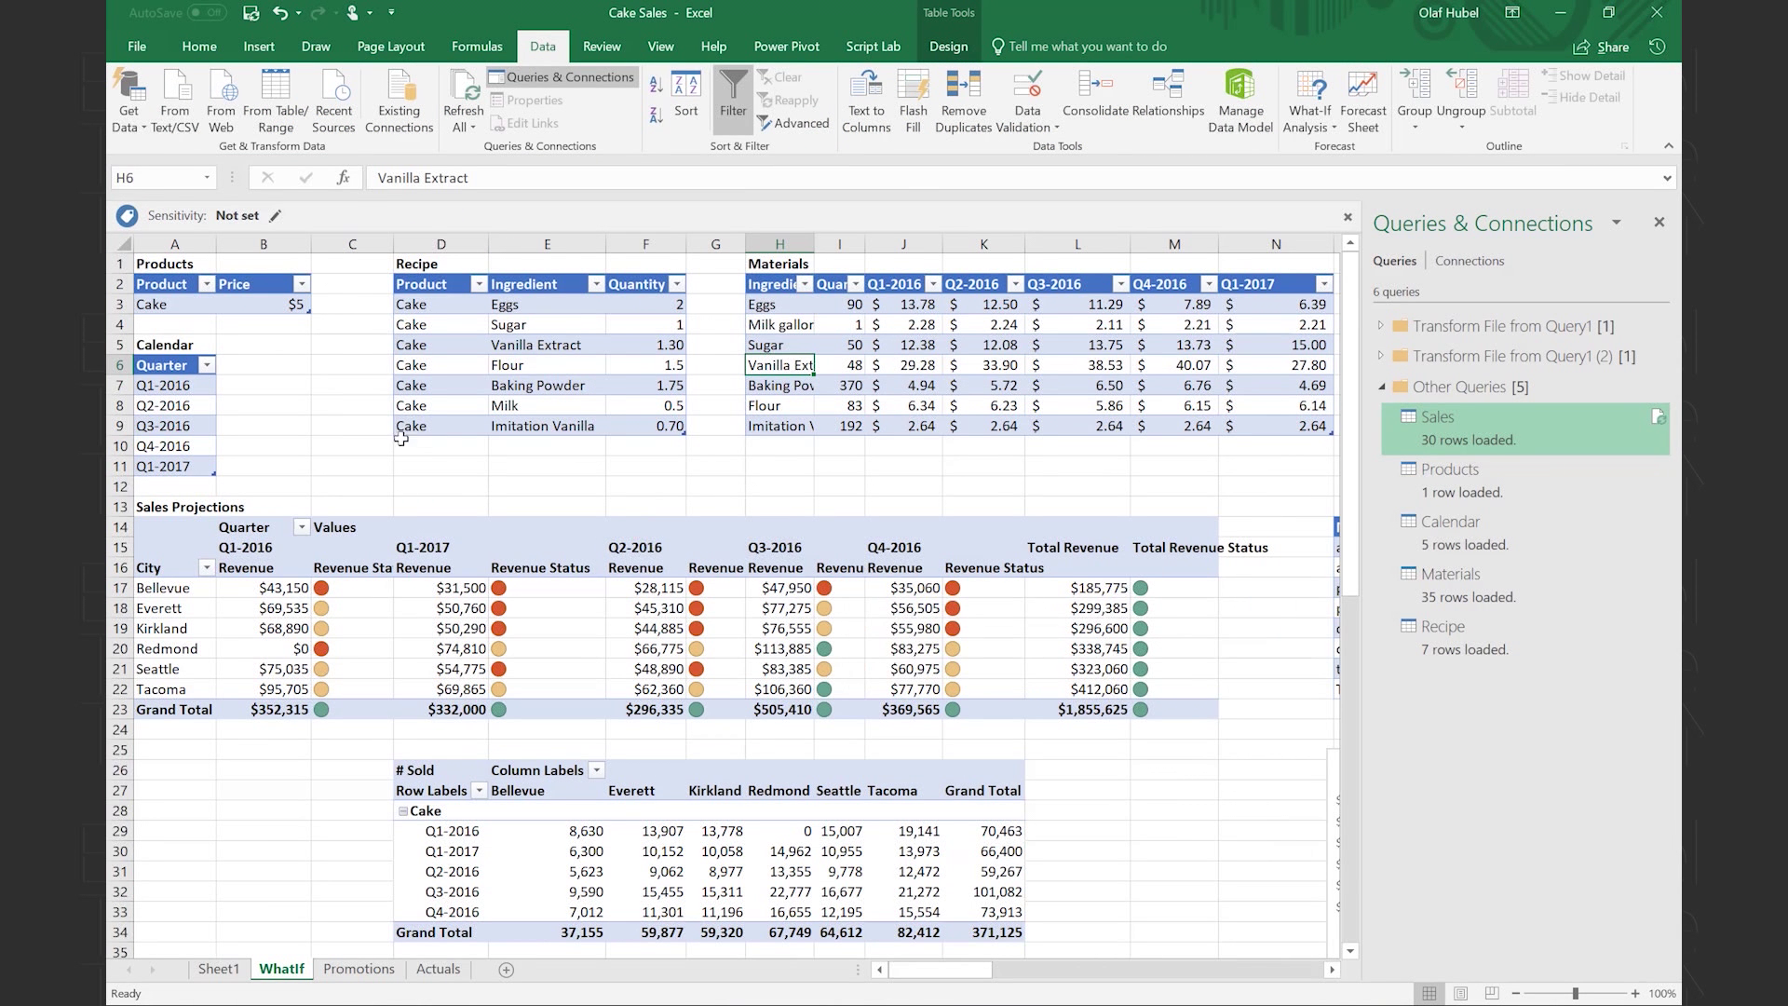
- Examine the workbook's Publish to Power BI options and return to the worksheet
{"action": "left_click", "coordinate": [137, 45]}
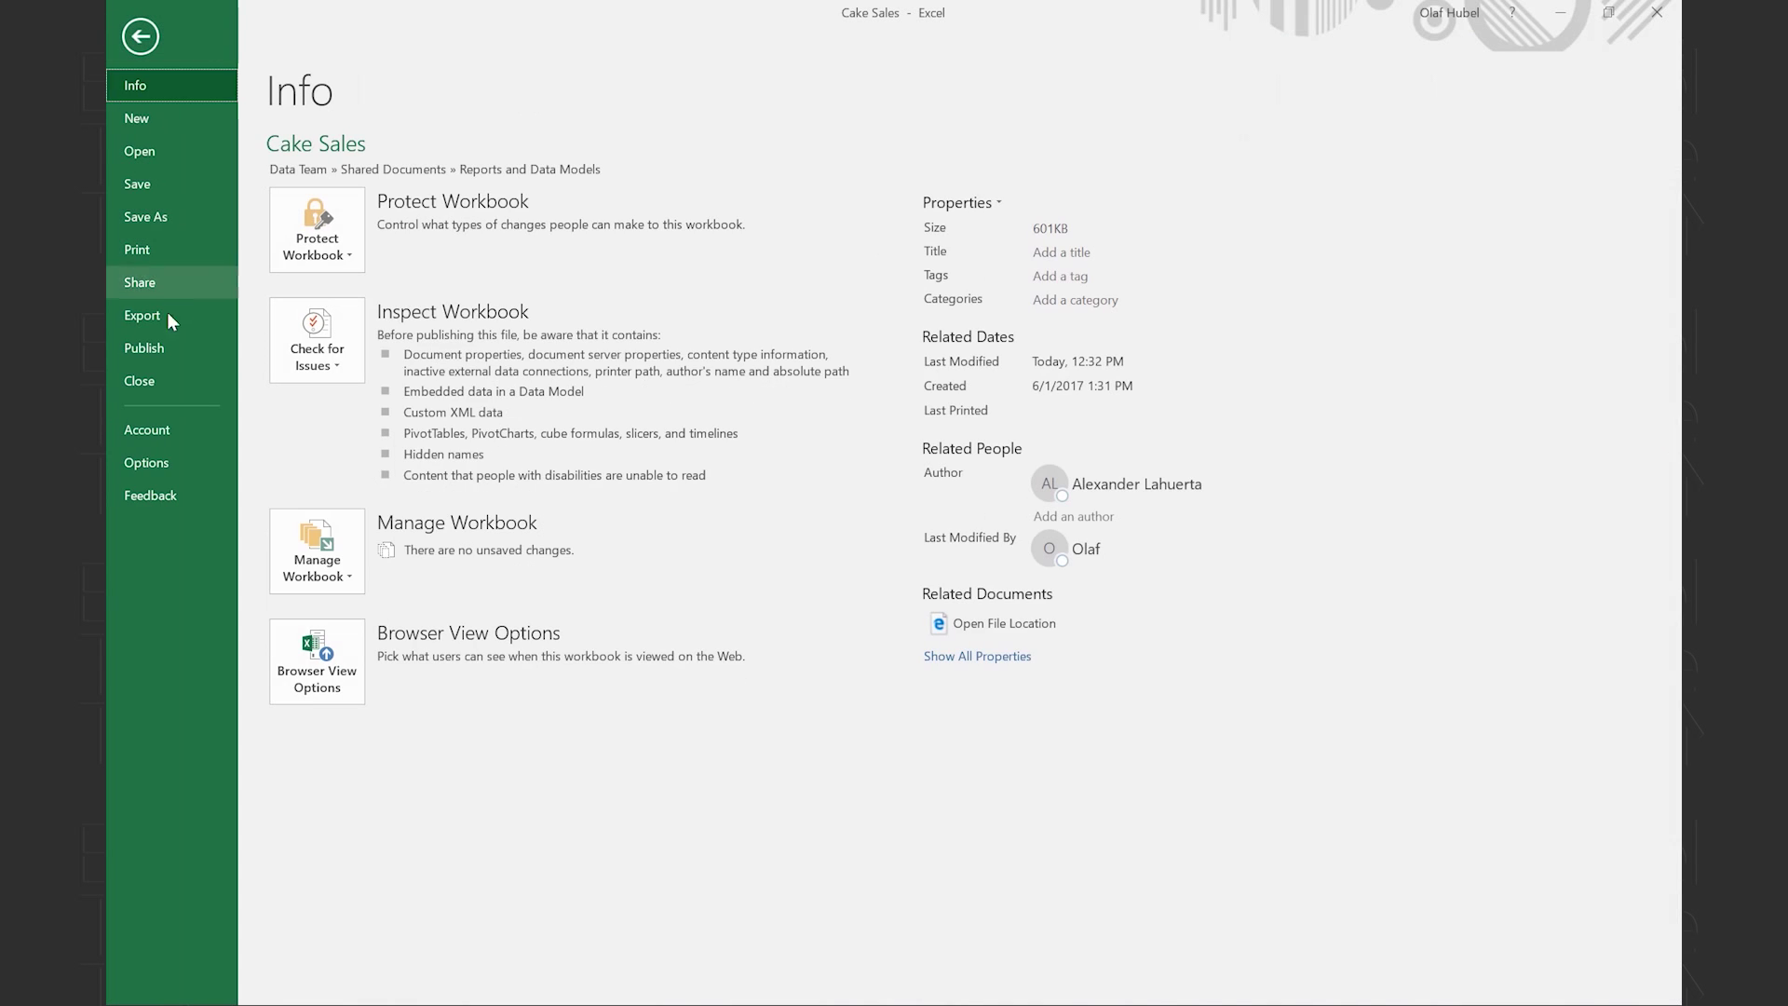
{"action": "left_click", "coordinate": [160, 348]}
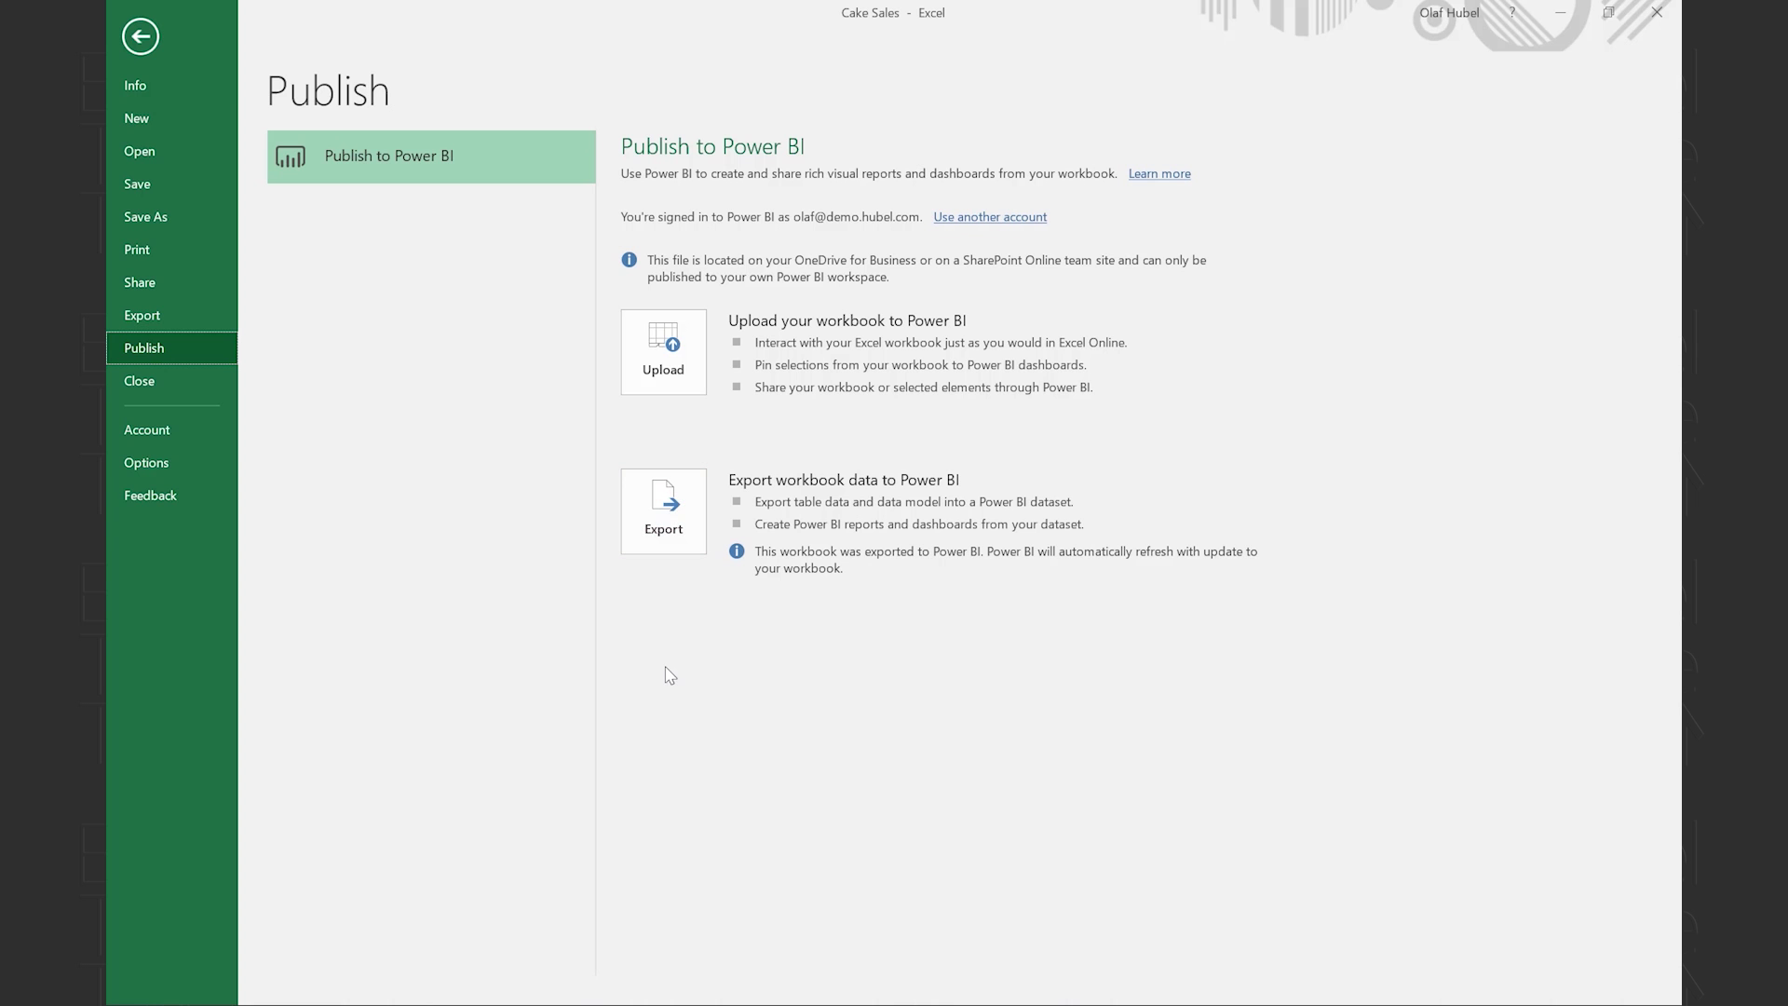
{"action": "left_click", "coordinate": [141, 37]}
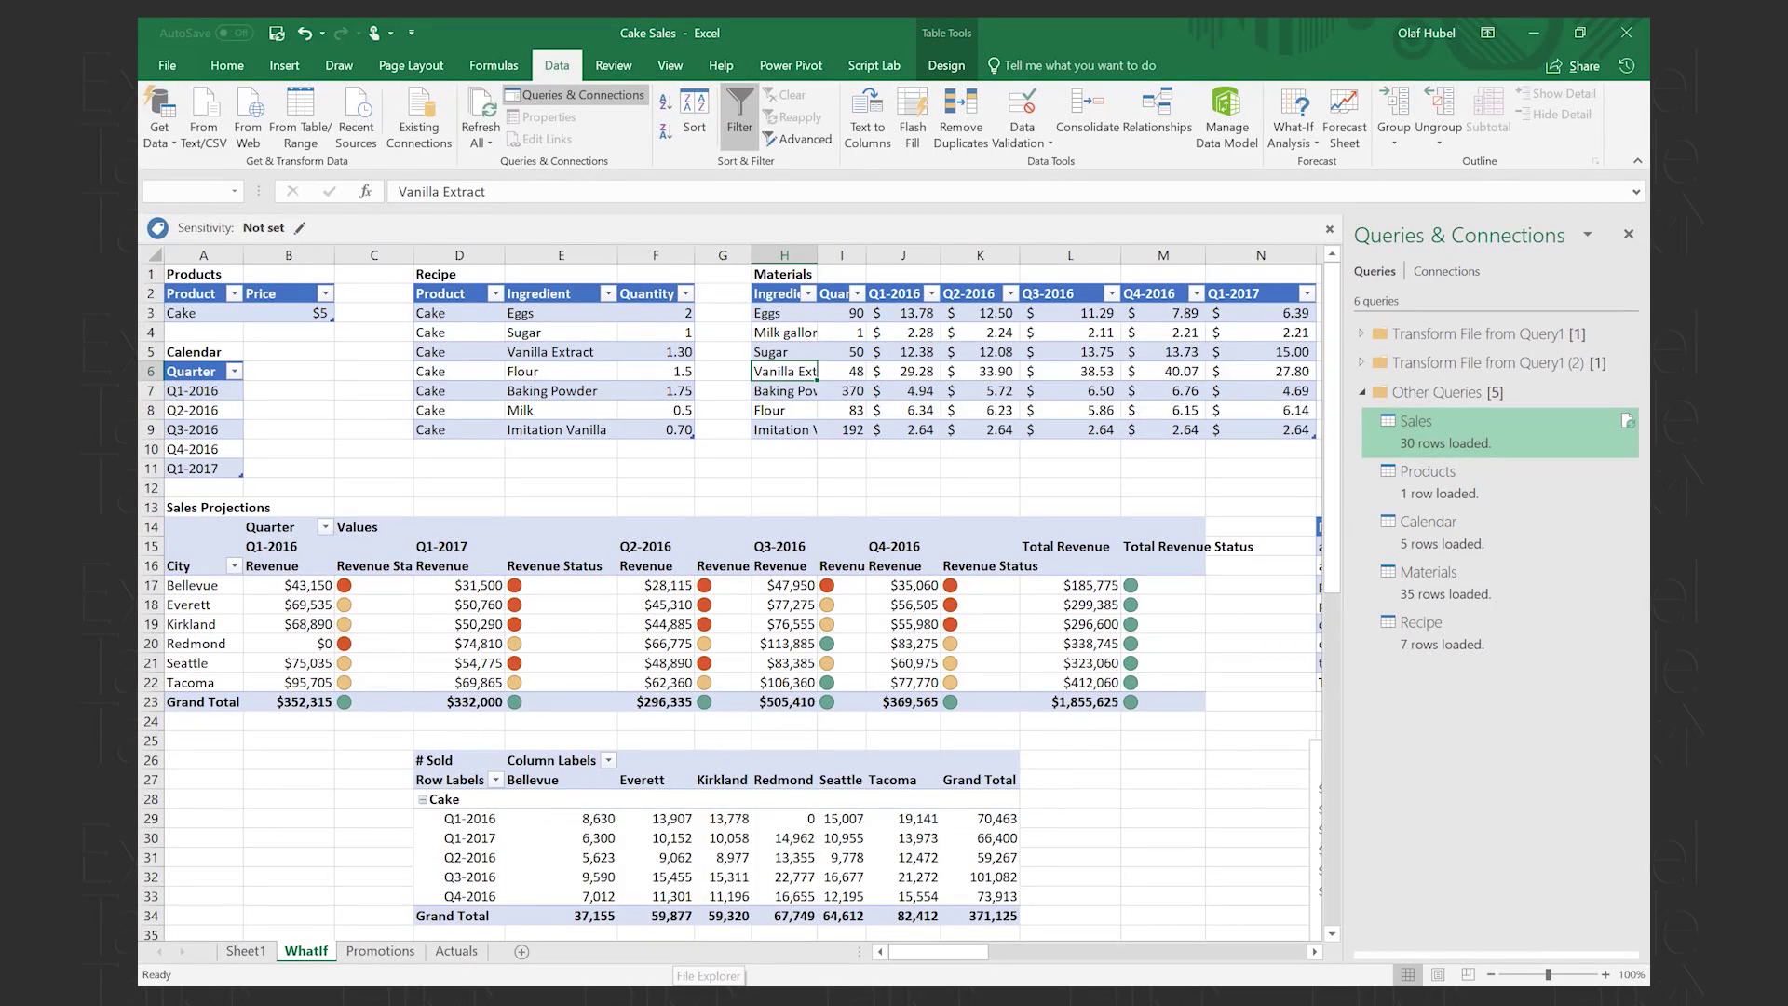
- Switch to Power BI Desktop and load the Cake Sales dataset from the Cake Sales workspace of the Power BI service
{"action": "mouse_move", "coordinate": [810, 997]}
{"action": "left_click", "coordinate": [892, 927]}
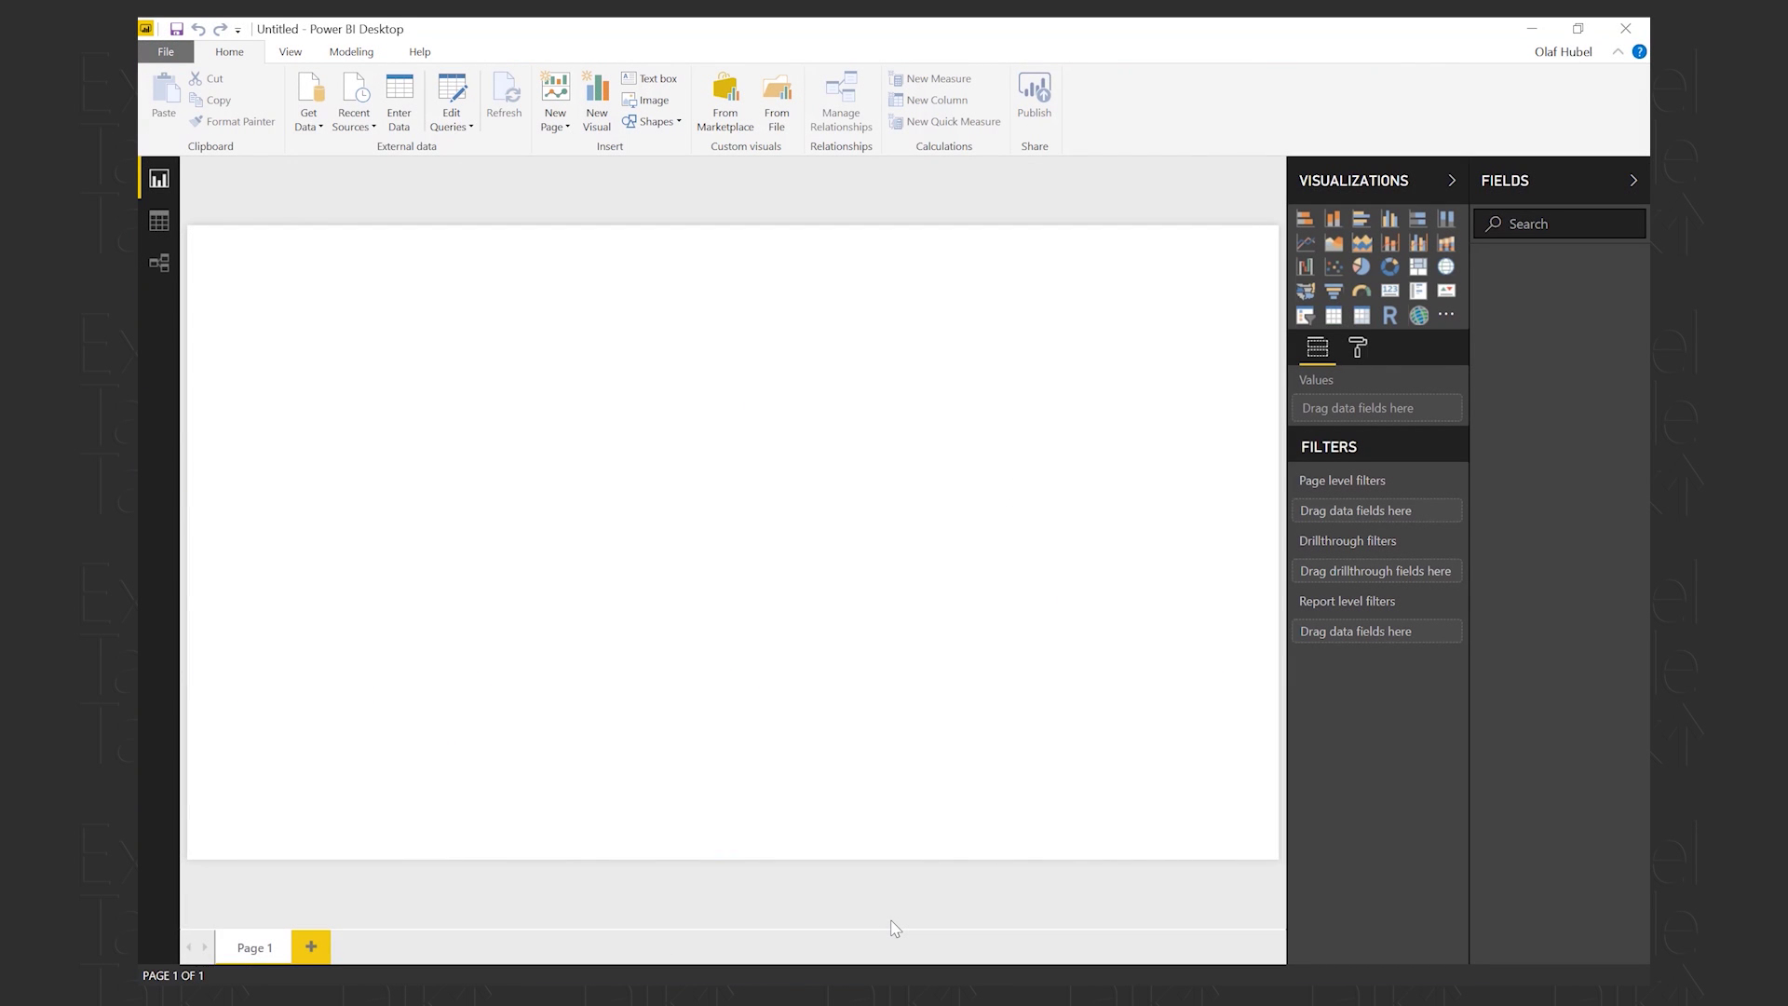
{"action": "left_click", "coordinate": [308, 119]}
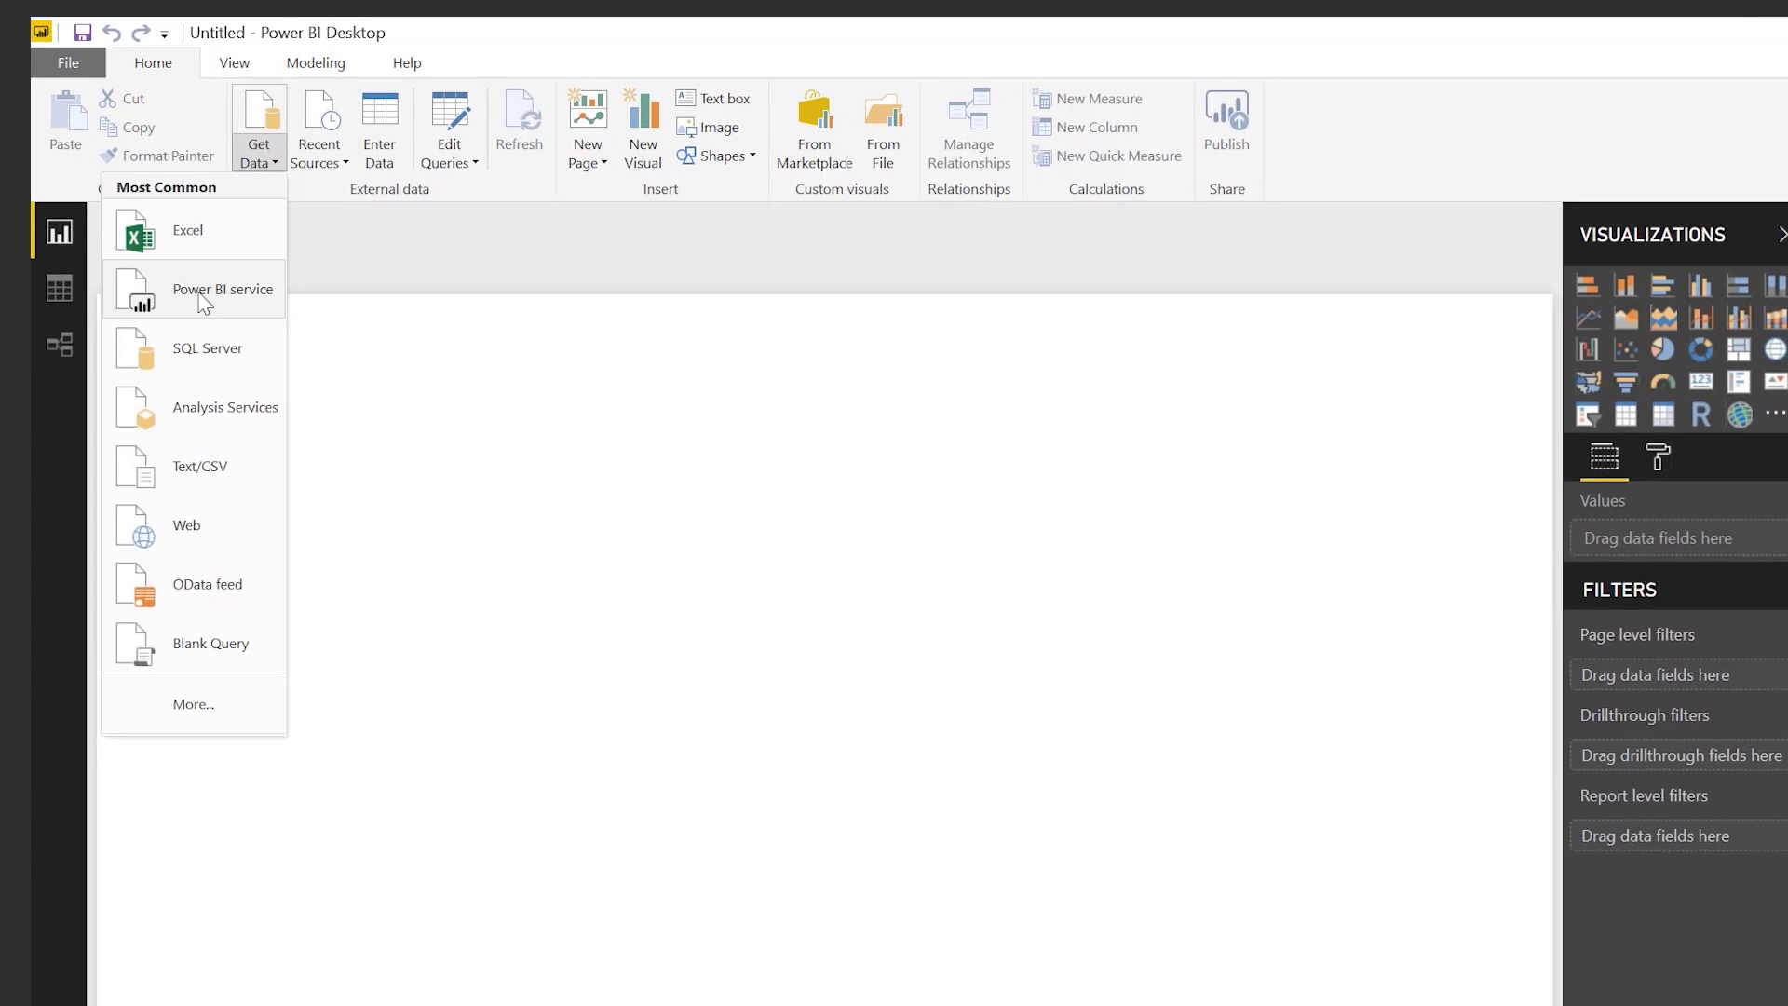
{"action": "left_click", "coordinate": [237, 282]}
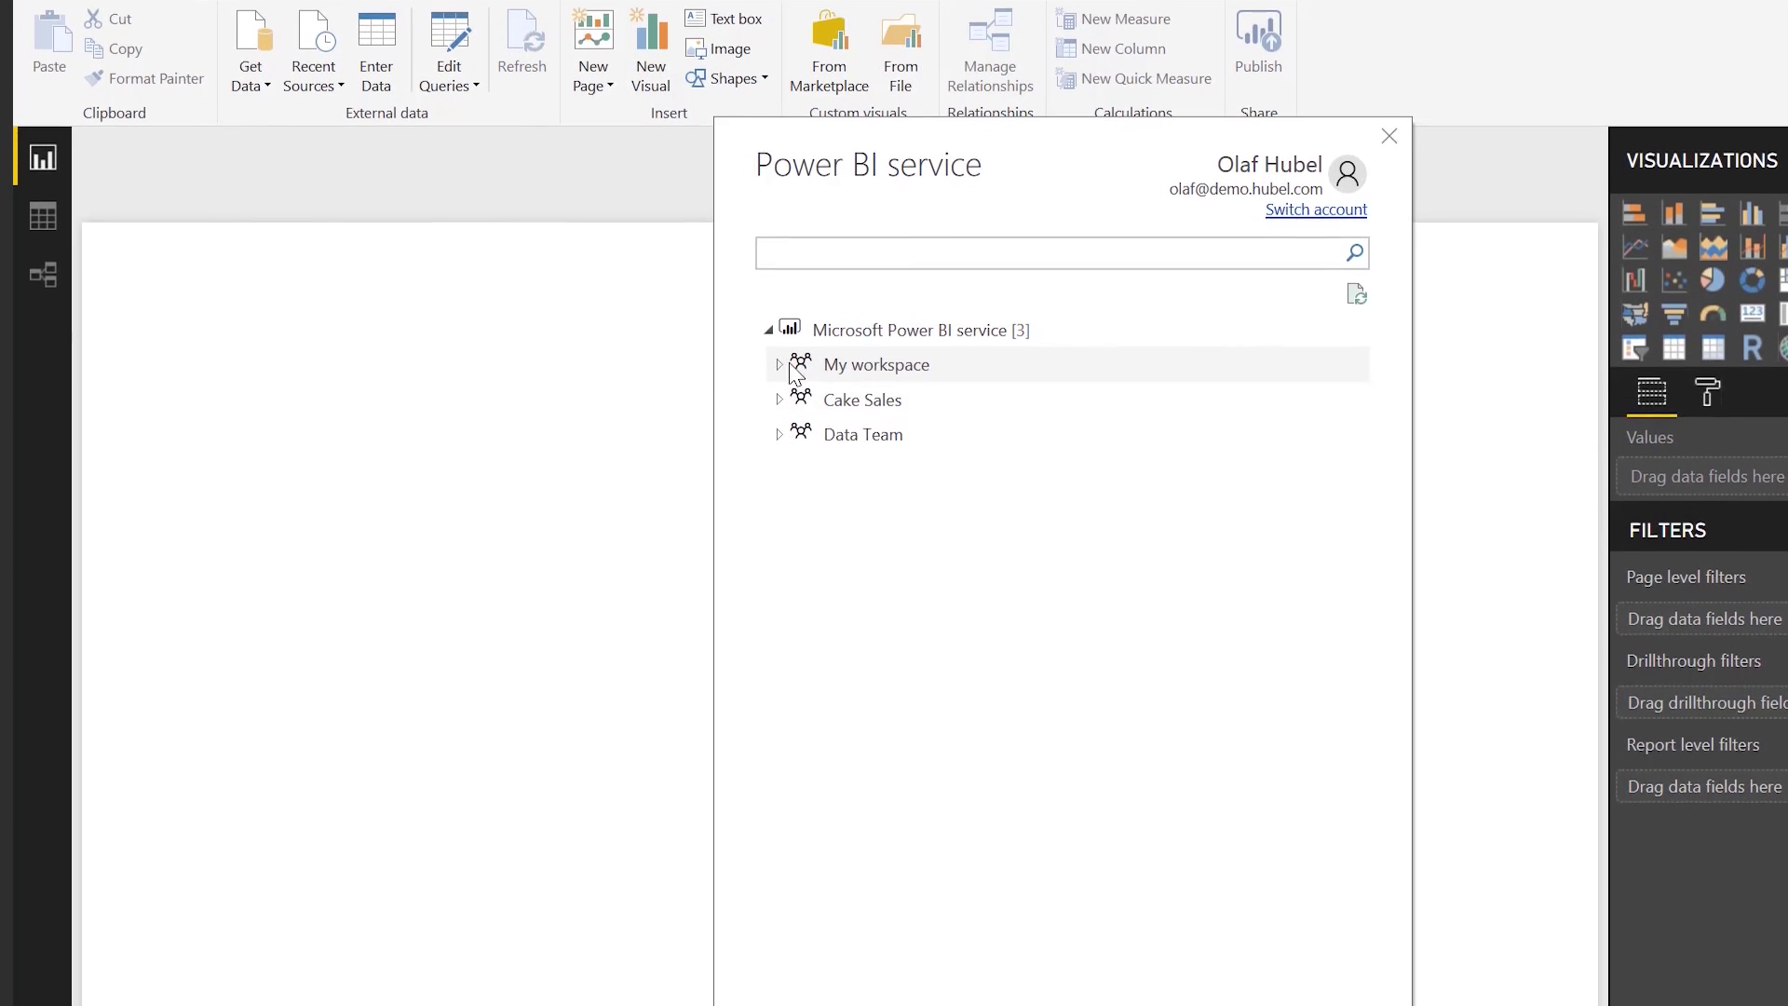
{"action": "left_click", "coordinate": [780, 422]}
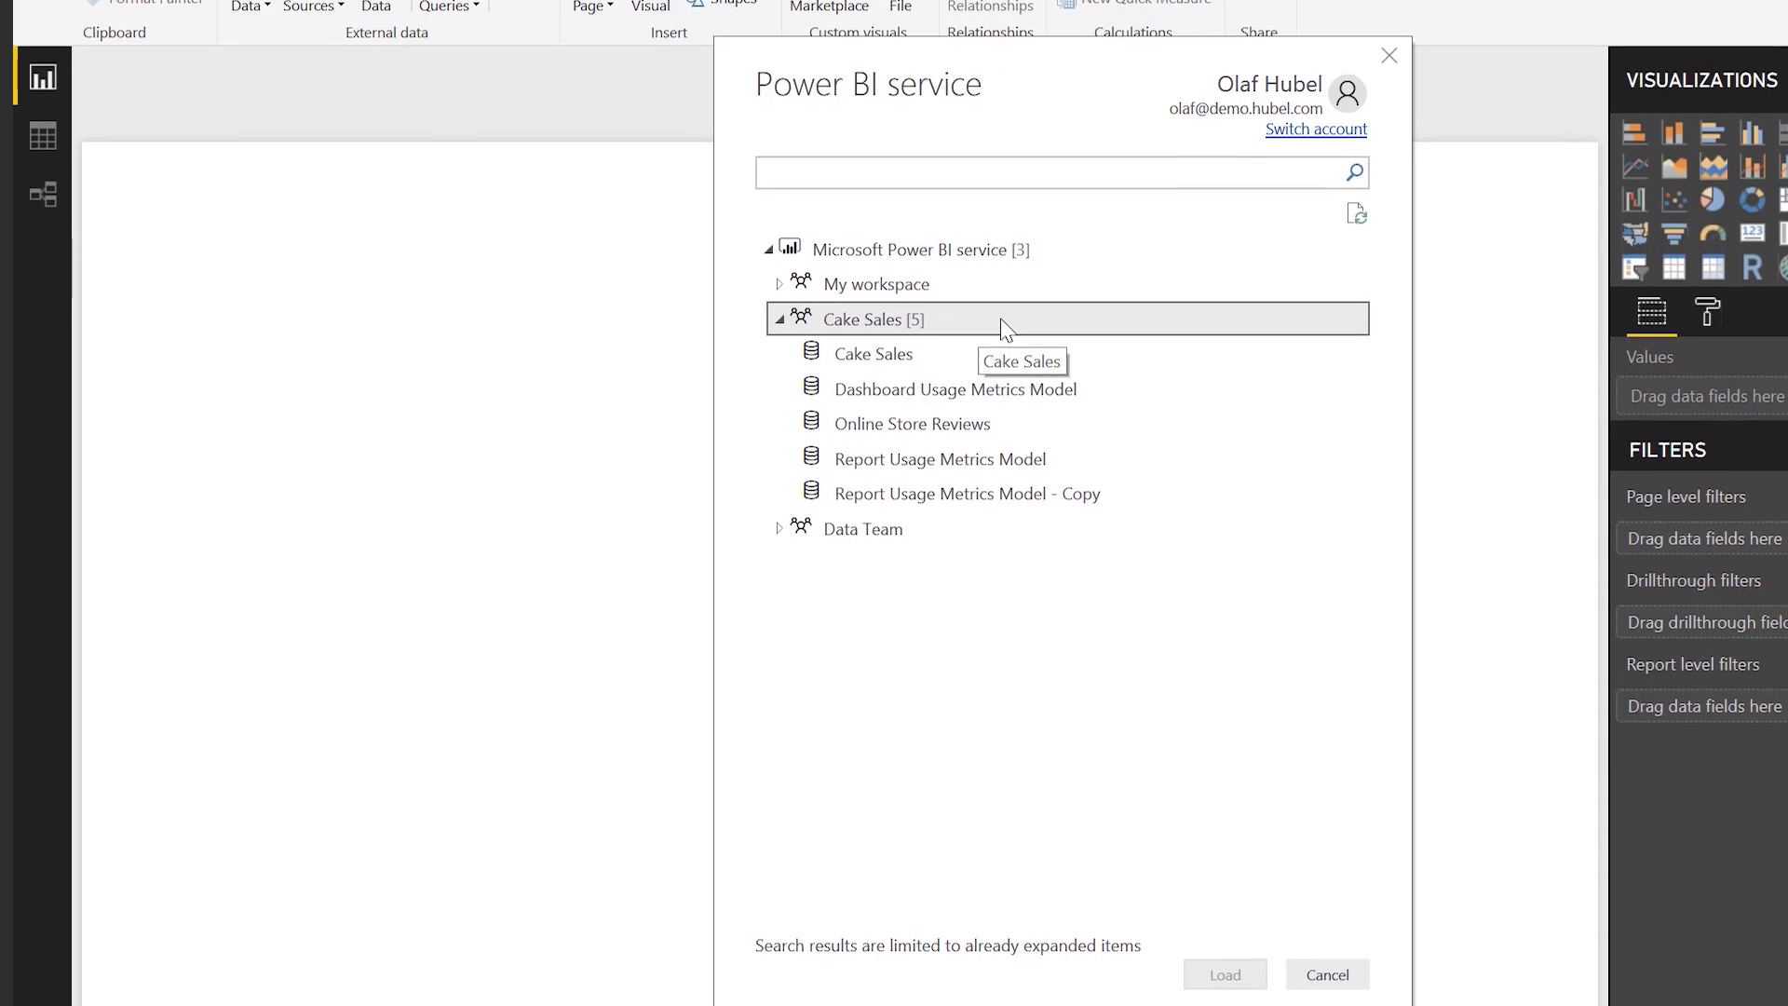
{"action": "left_click", "coordinate": [875, 365]}
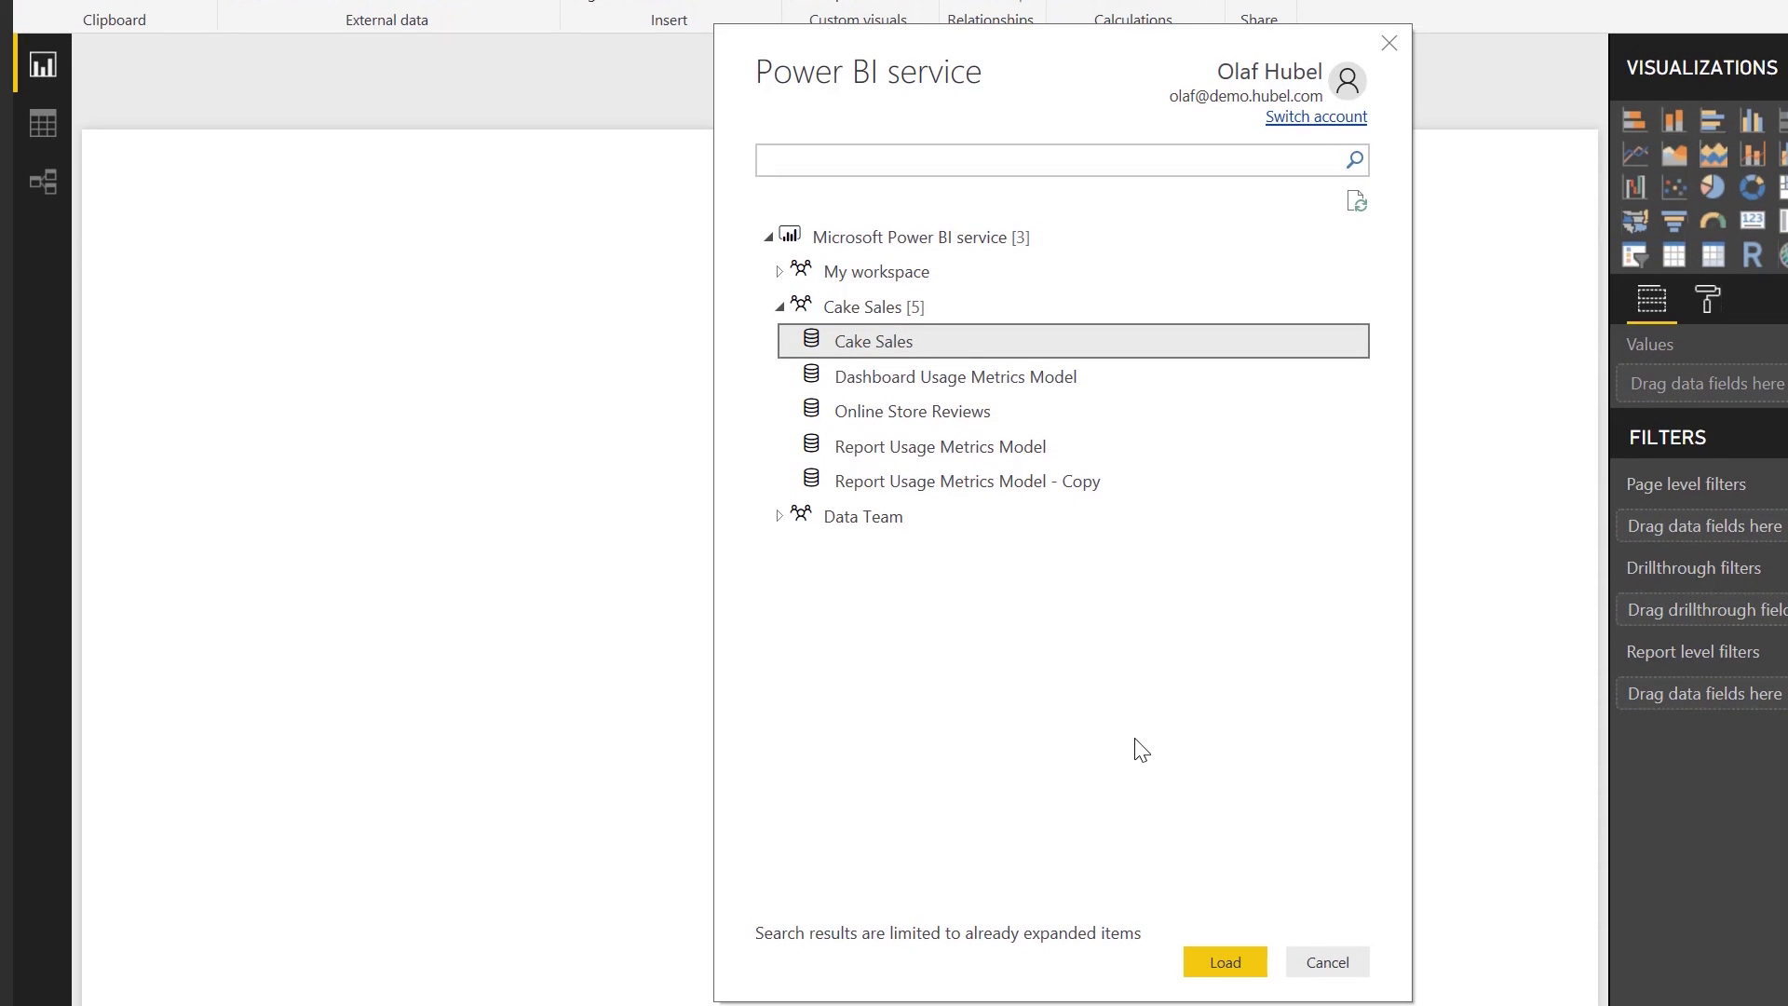
{"action": "left_click", "coordinate": [1225, 962]}
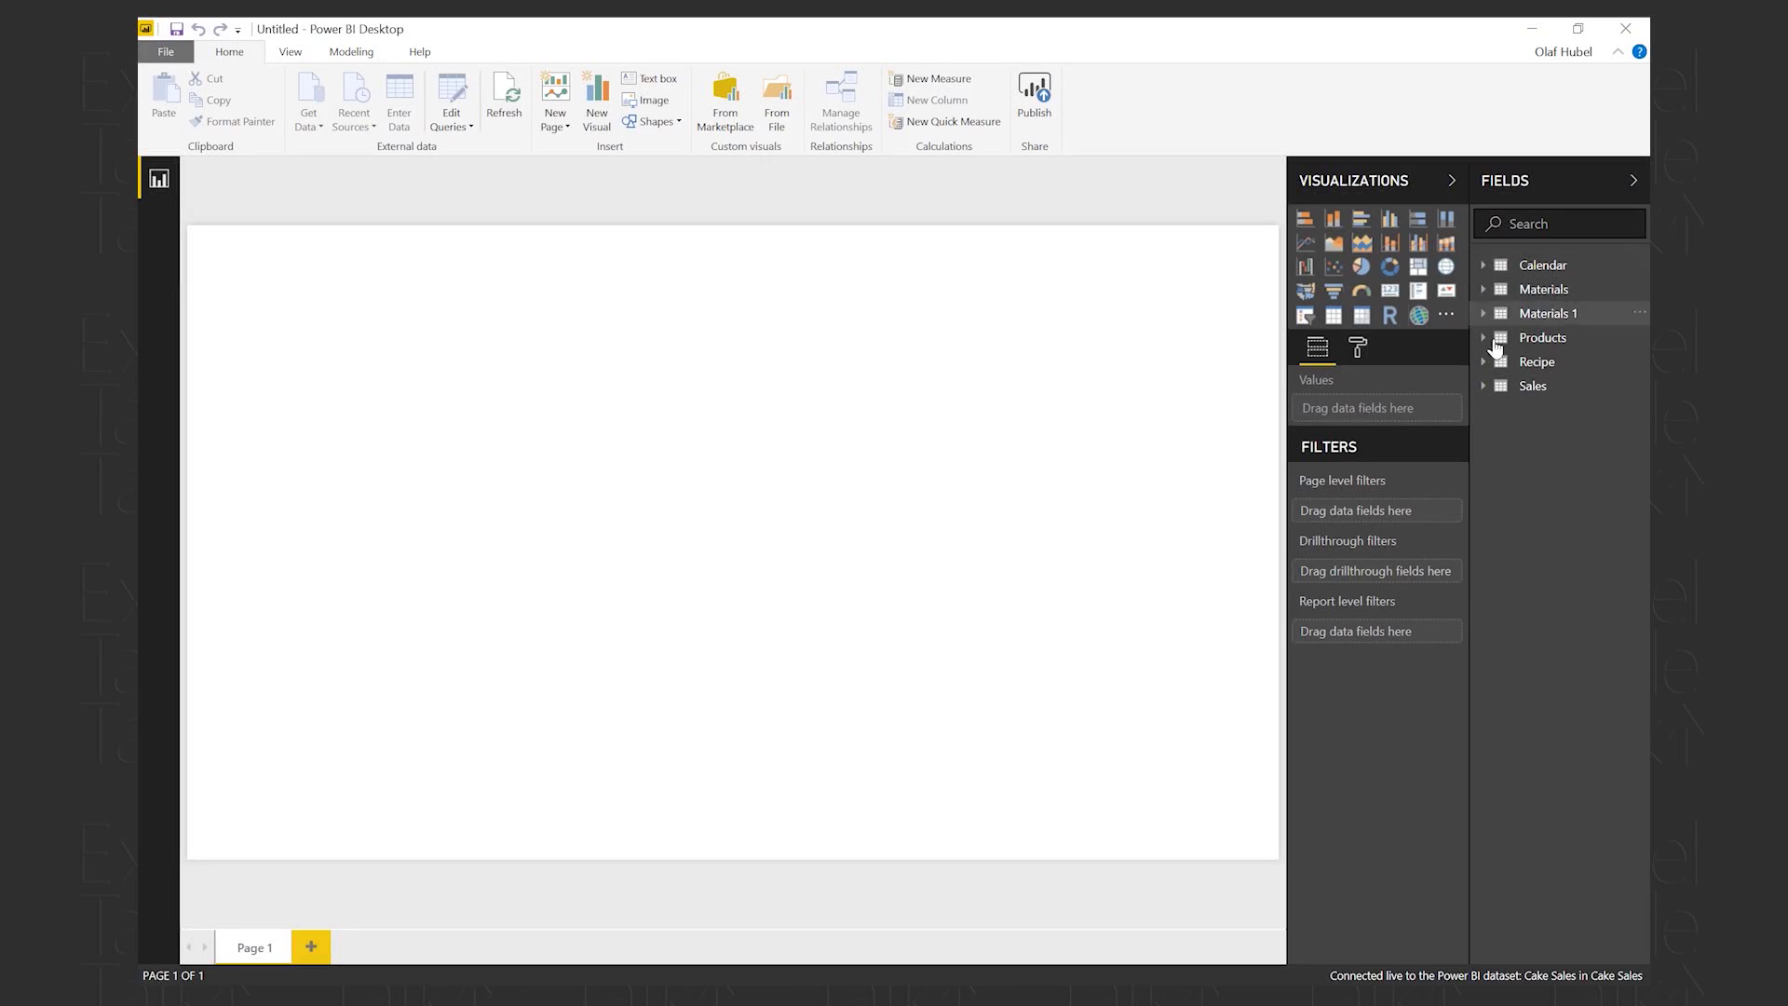
- Create a column chart of the Sales table's COGS measure, and switch to the finished Report window
{"action": "left_click", "coordinate": [1483, 387]}
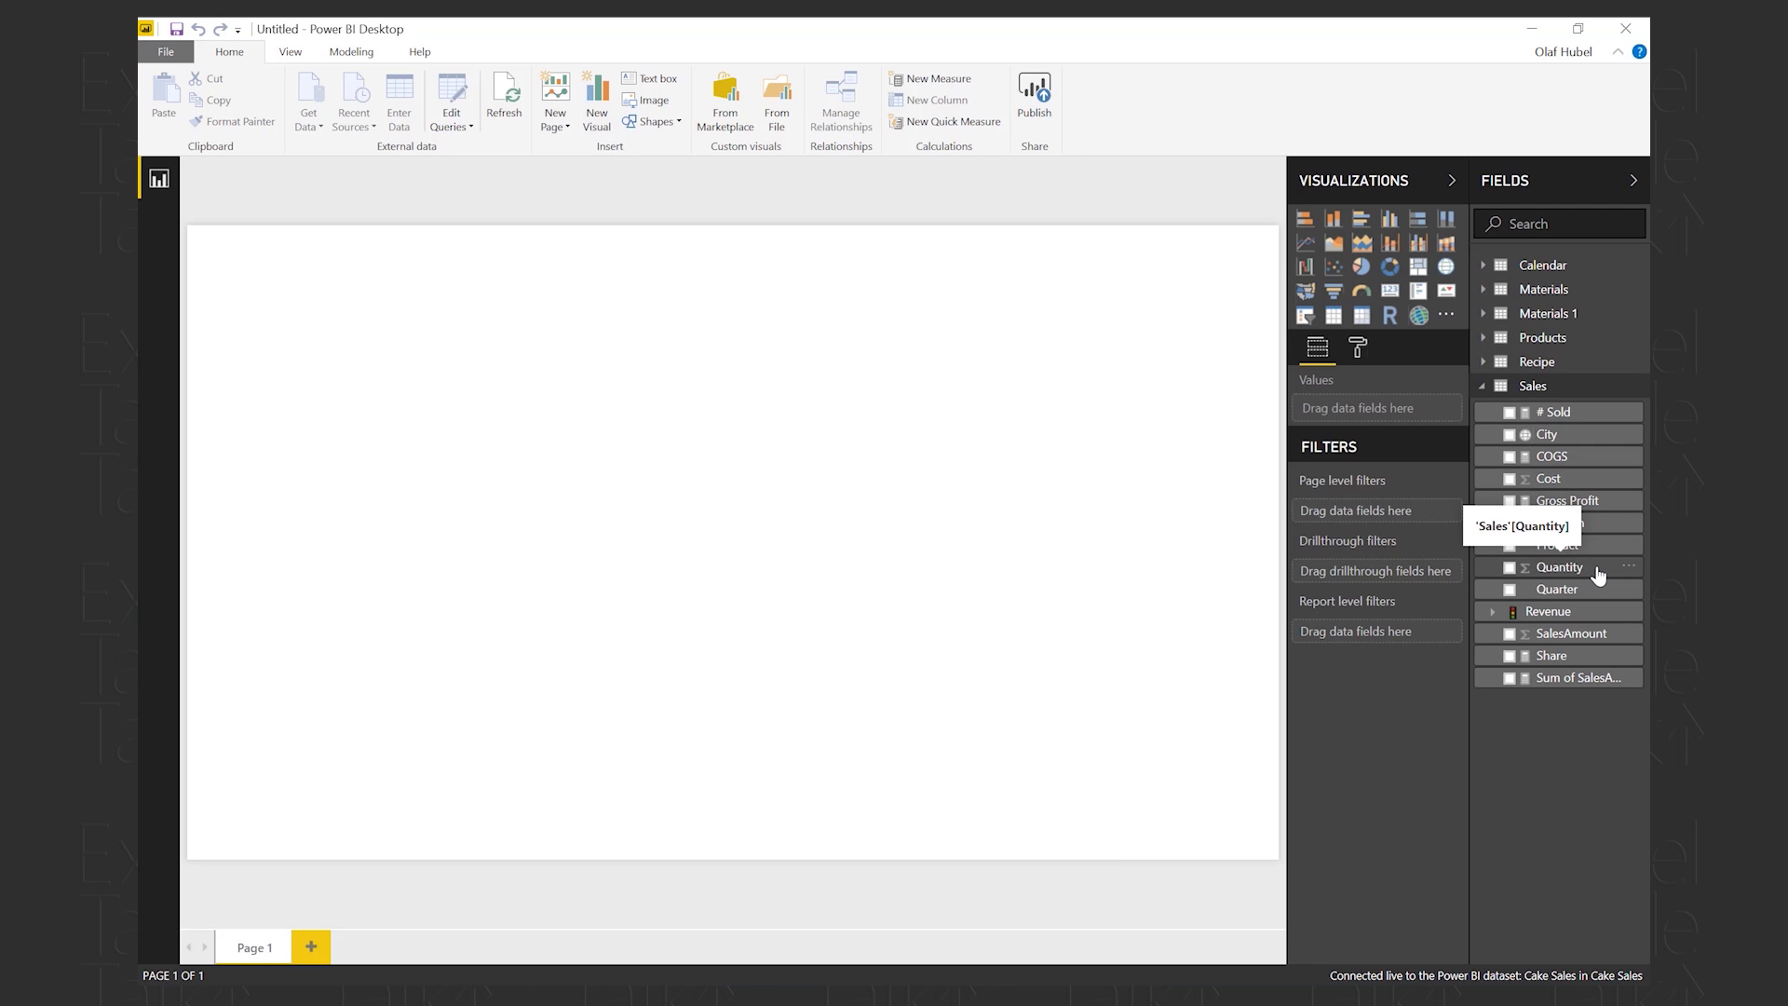
{"action": "left_click", "coordinate": [1509, 456]}
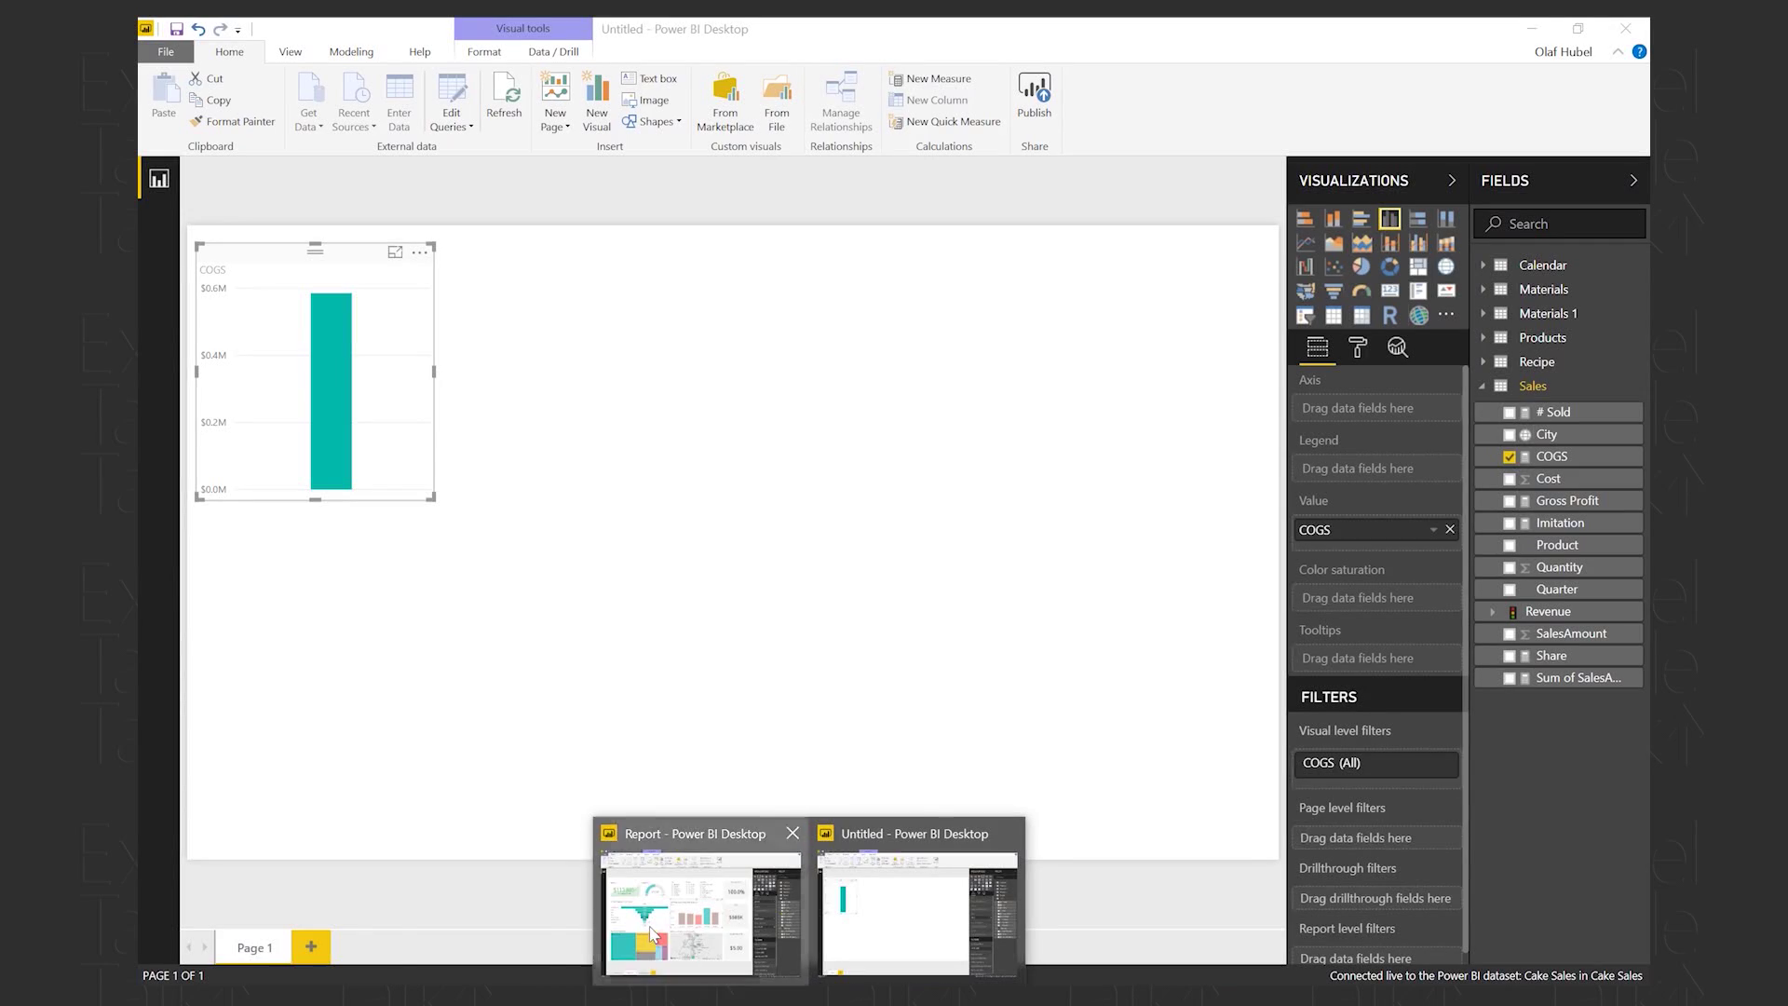
{"action": "left_click", "coordinate": [651, 930]}
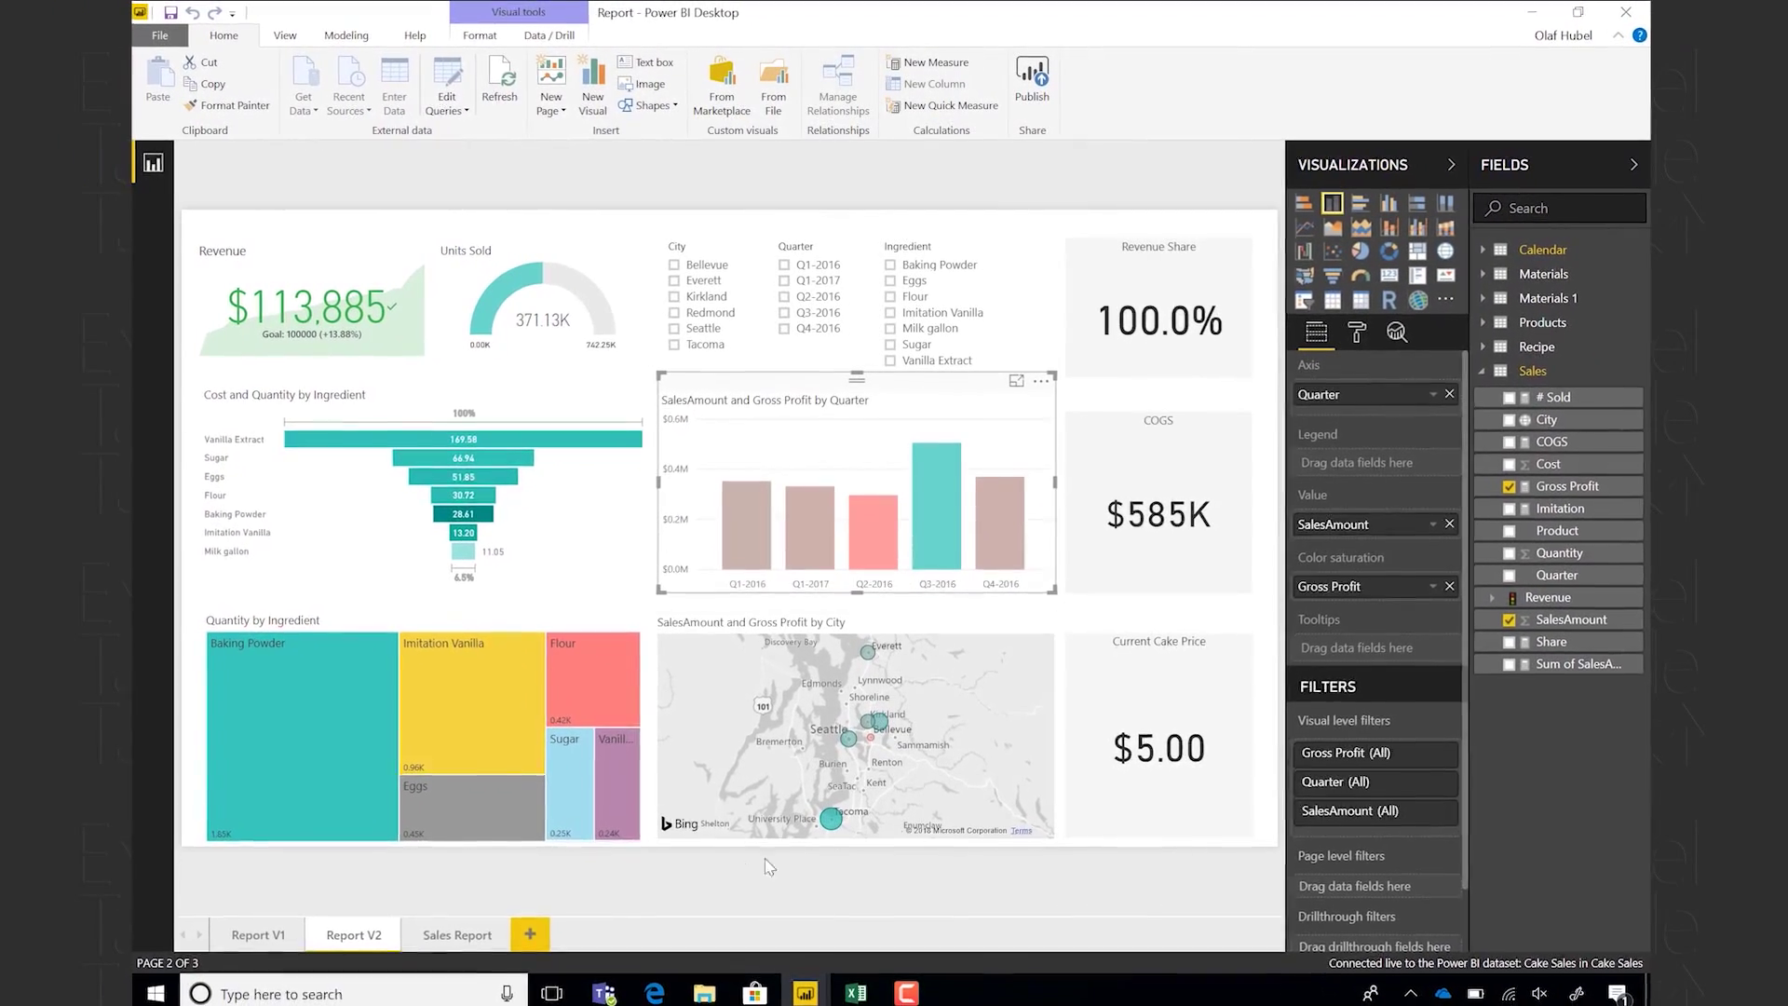
- Switch to the Cake Sales Report in the browser's Power BI service and examine the Cake Sales workspace's options
{"action": "left_click", "coordinate": [654, 992]}
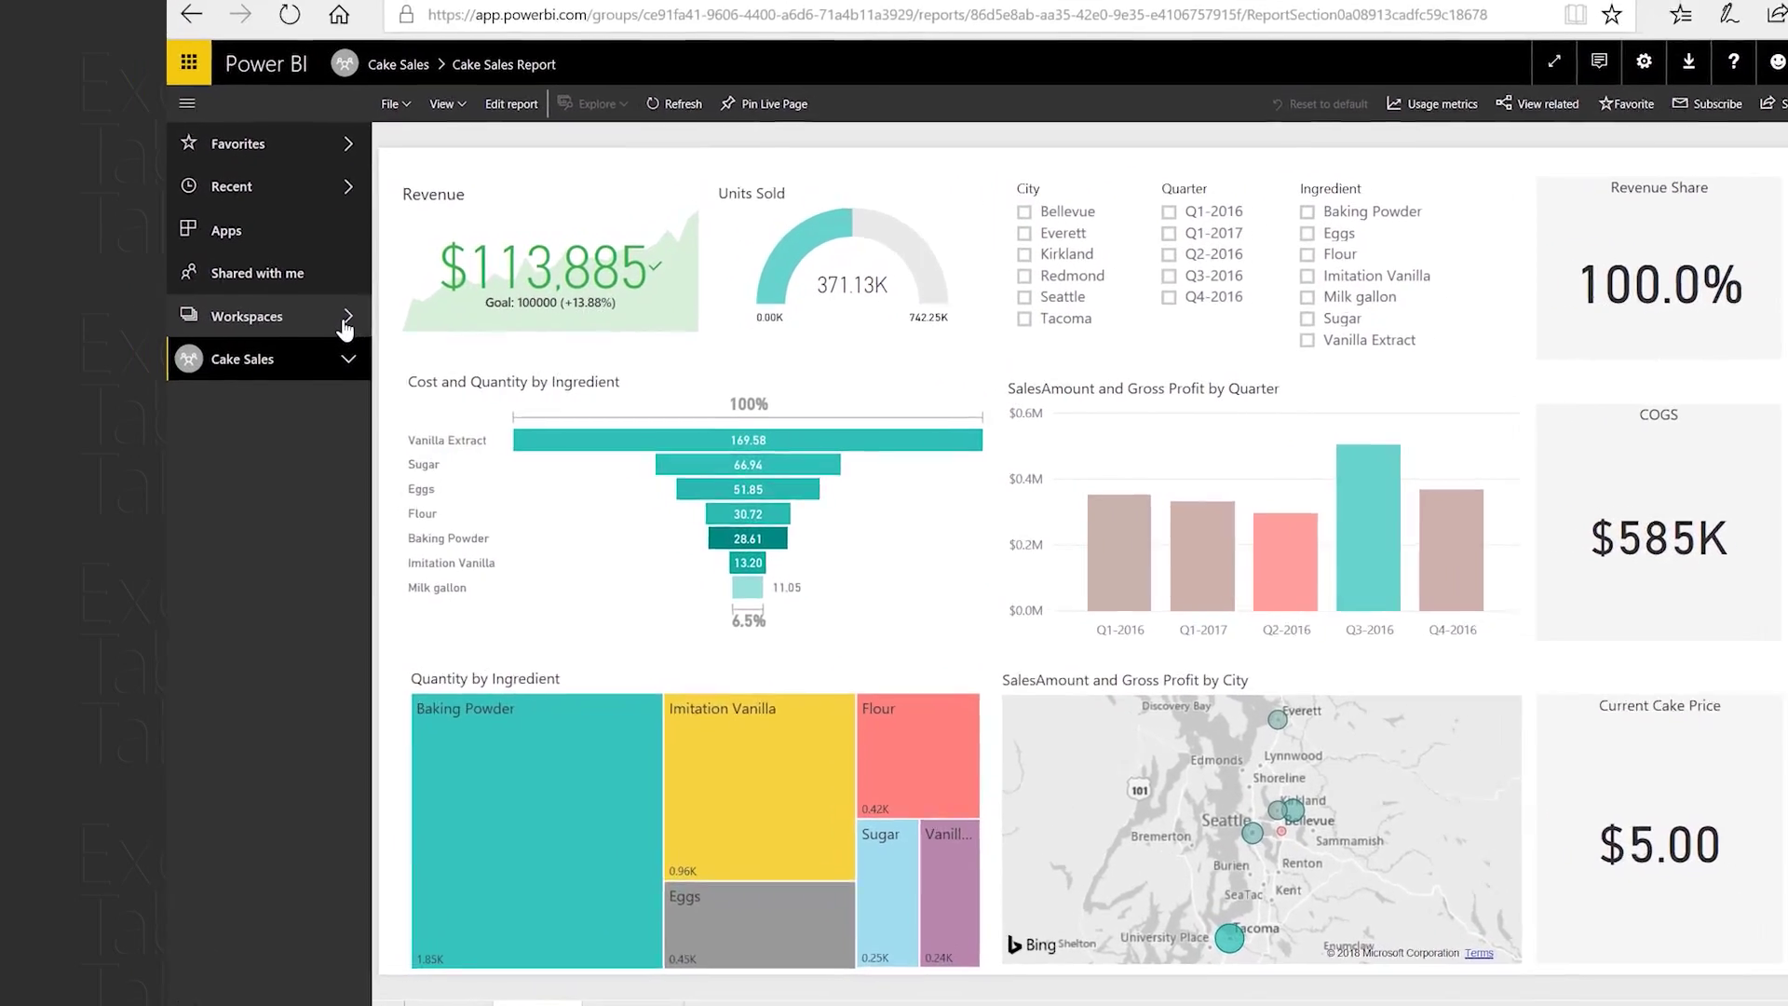
{"action": "left_click", "coordinate": [296, 329]}
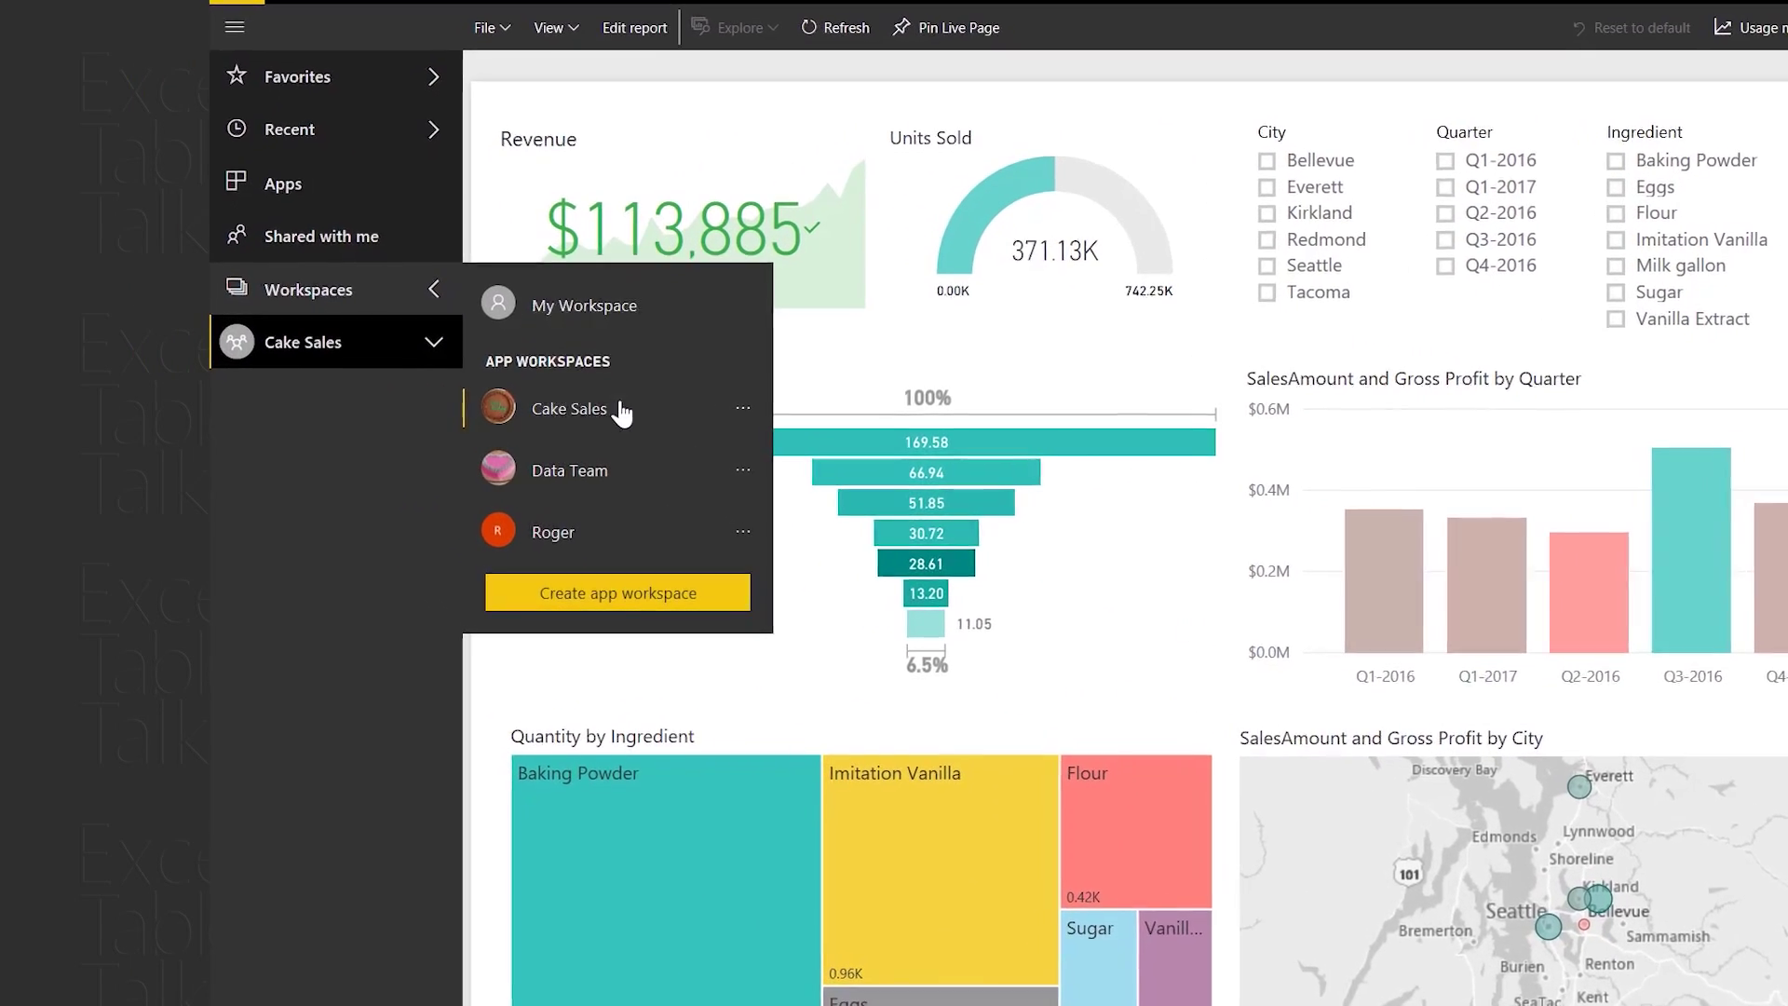
{"action": "left_click", "coordinate": [742, 412]}
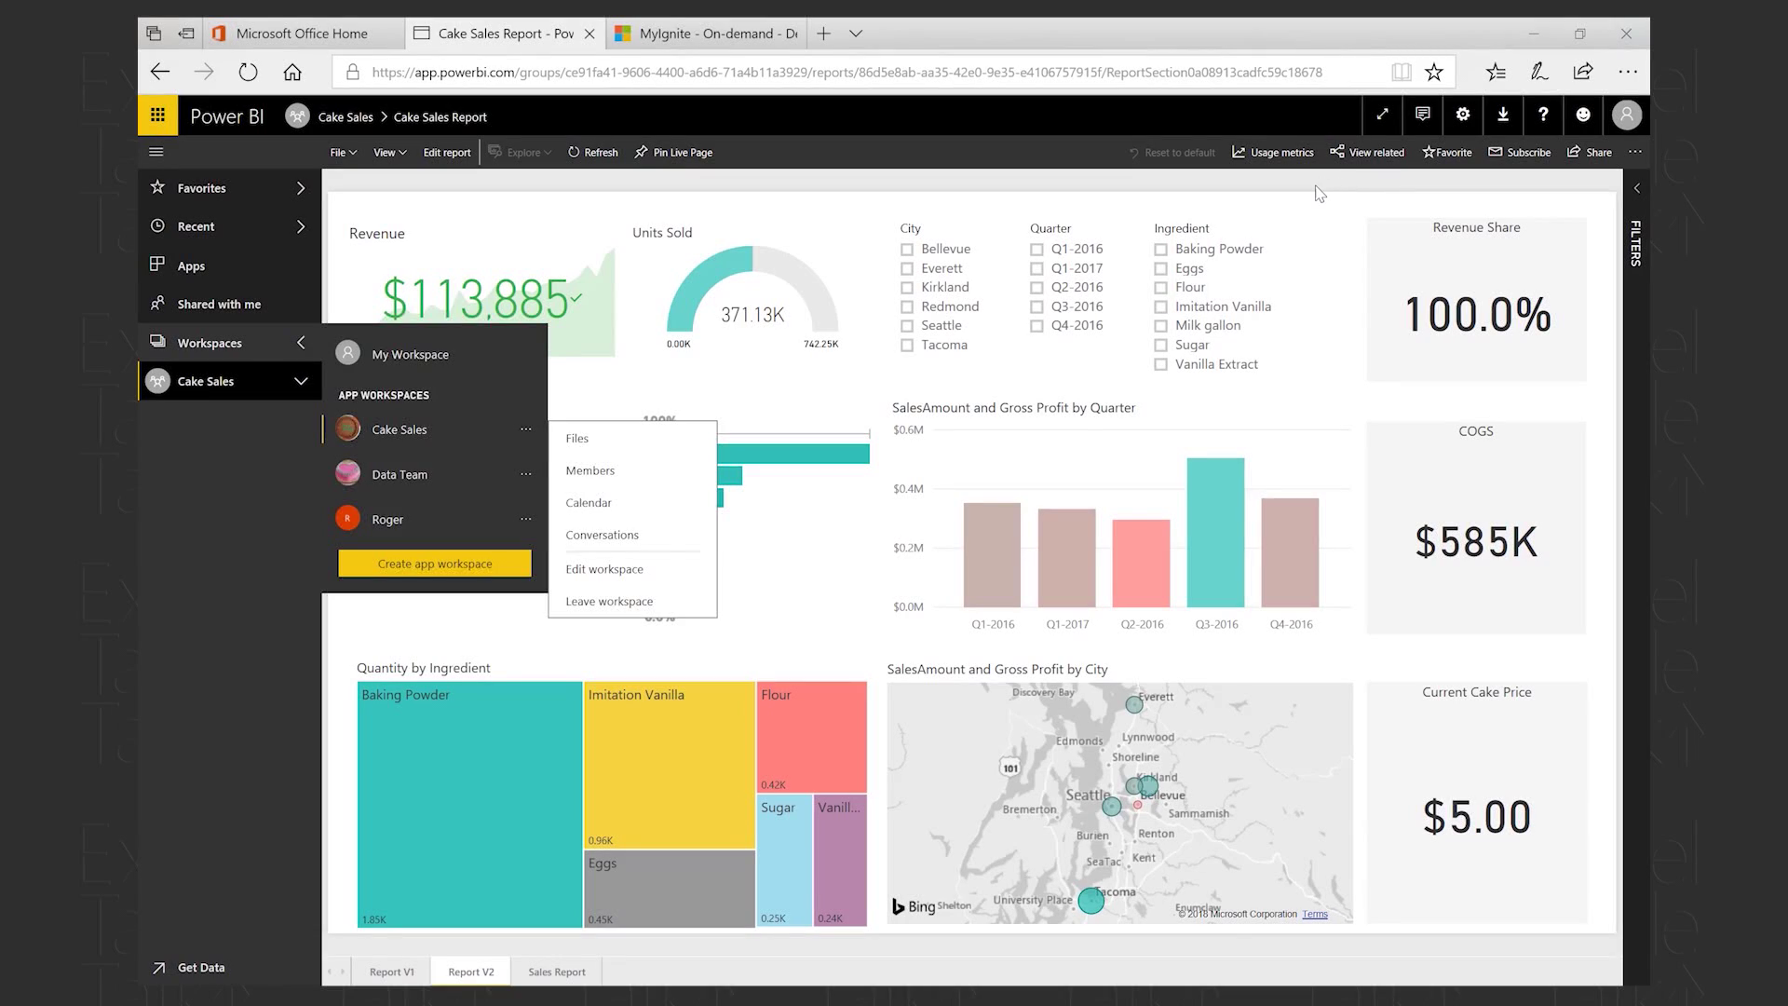
{"action": "left_click", "coordinate": [1319, 192]}
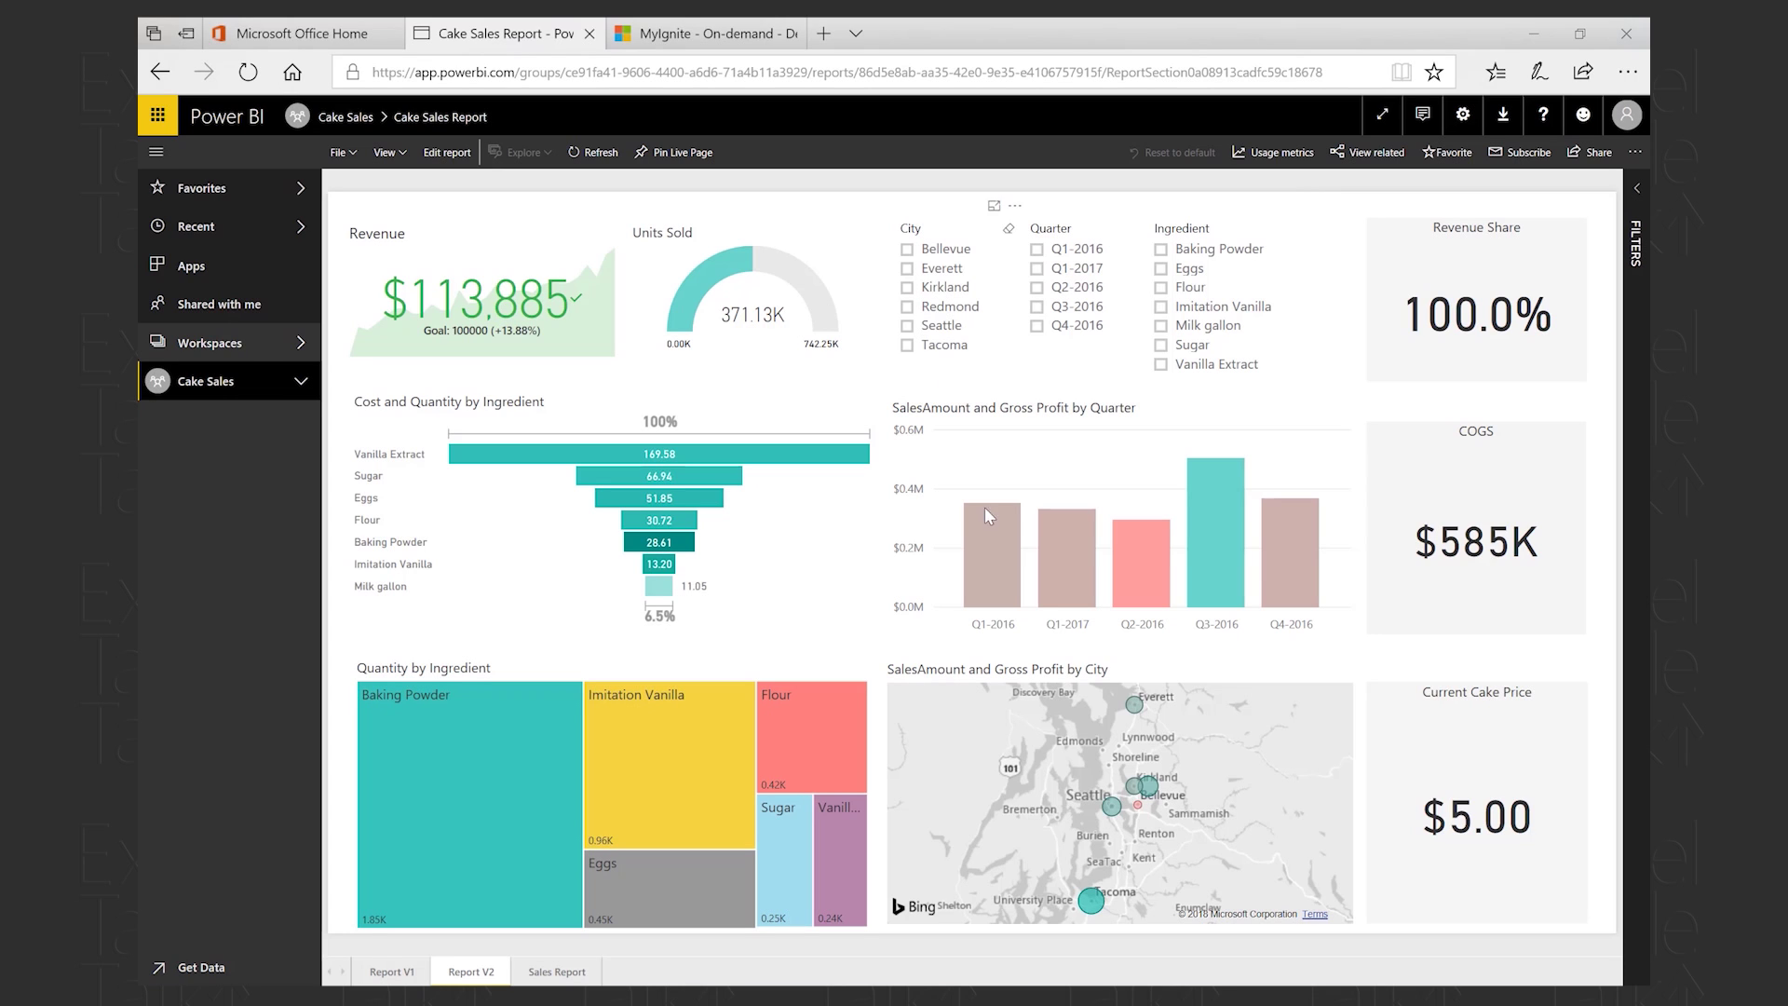
- Highlight Q1-2016 in the quarterly sales chart, and open the report's Cake Sales.odc connection file in Excel
{"action": "left_click", "coordinate": [980, 553]}
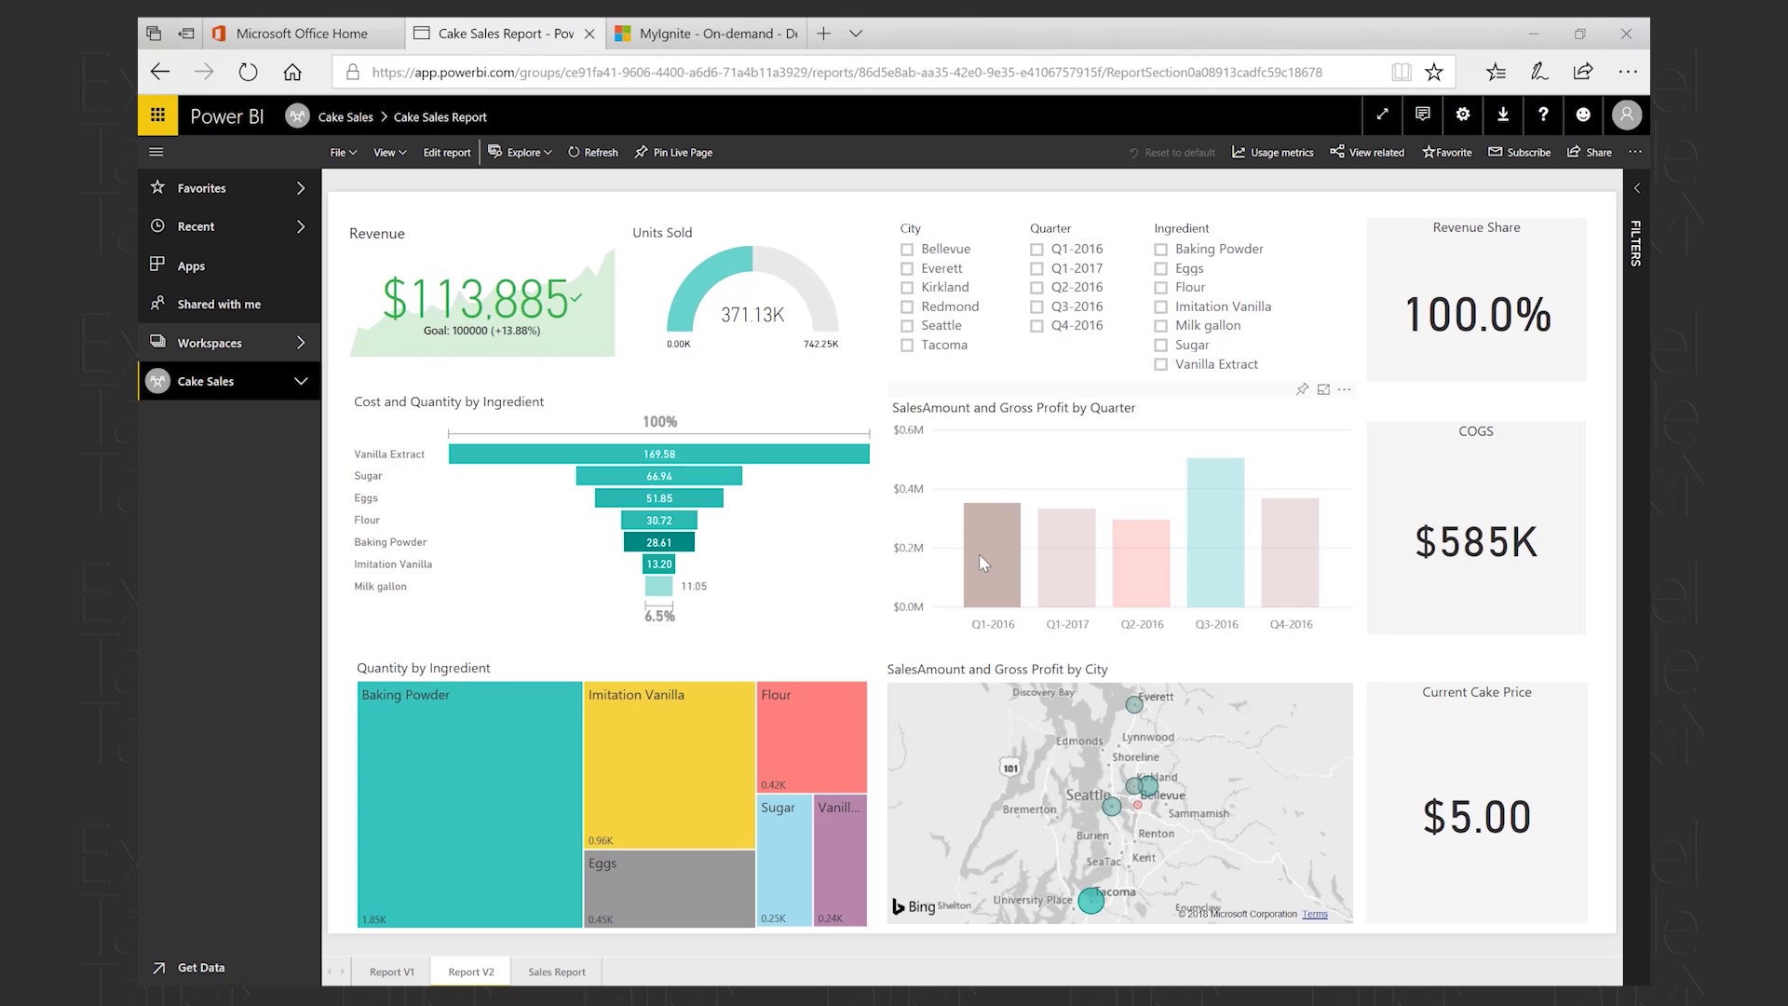
{"action": "left_click", "coordinate": [1635, 155]}
{"action": "left_click", "coordinate": [1569, 222]}
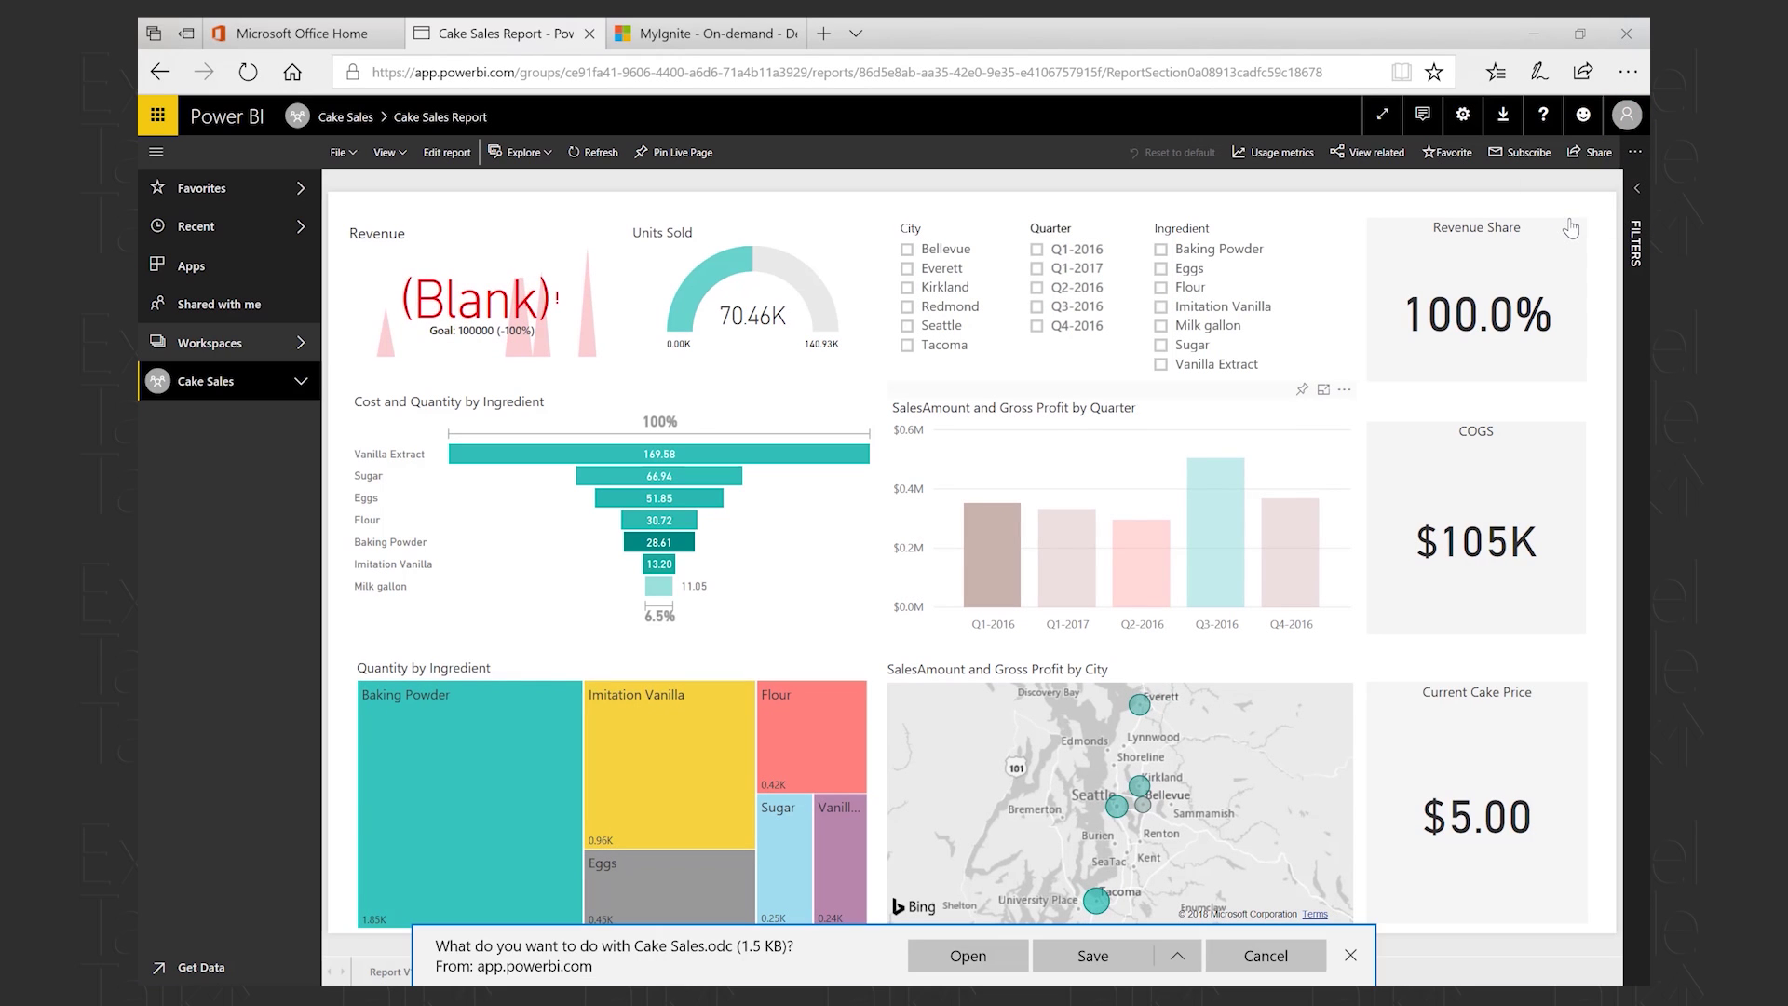
{"action": "left_click", "coordinate": [978, 956]}
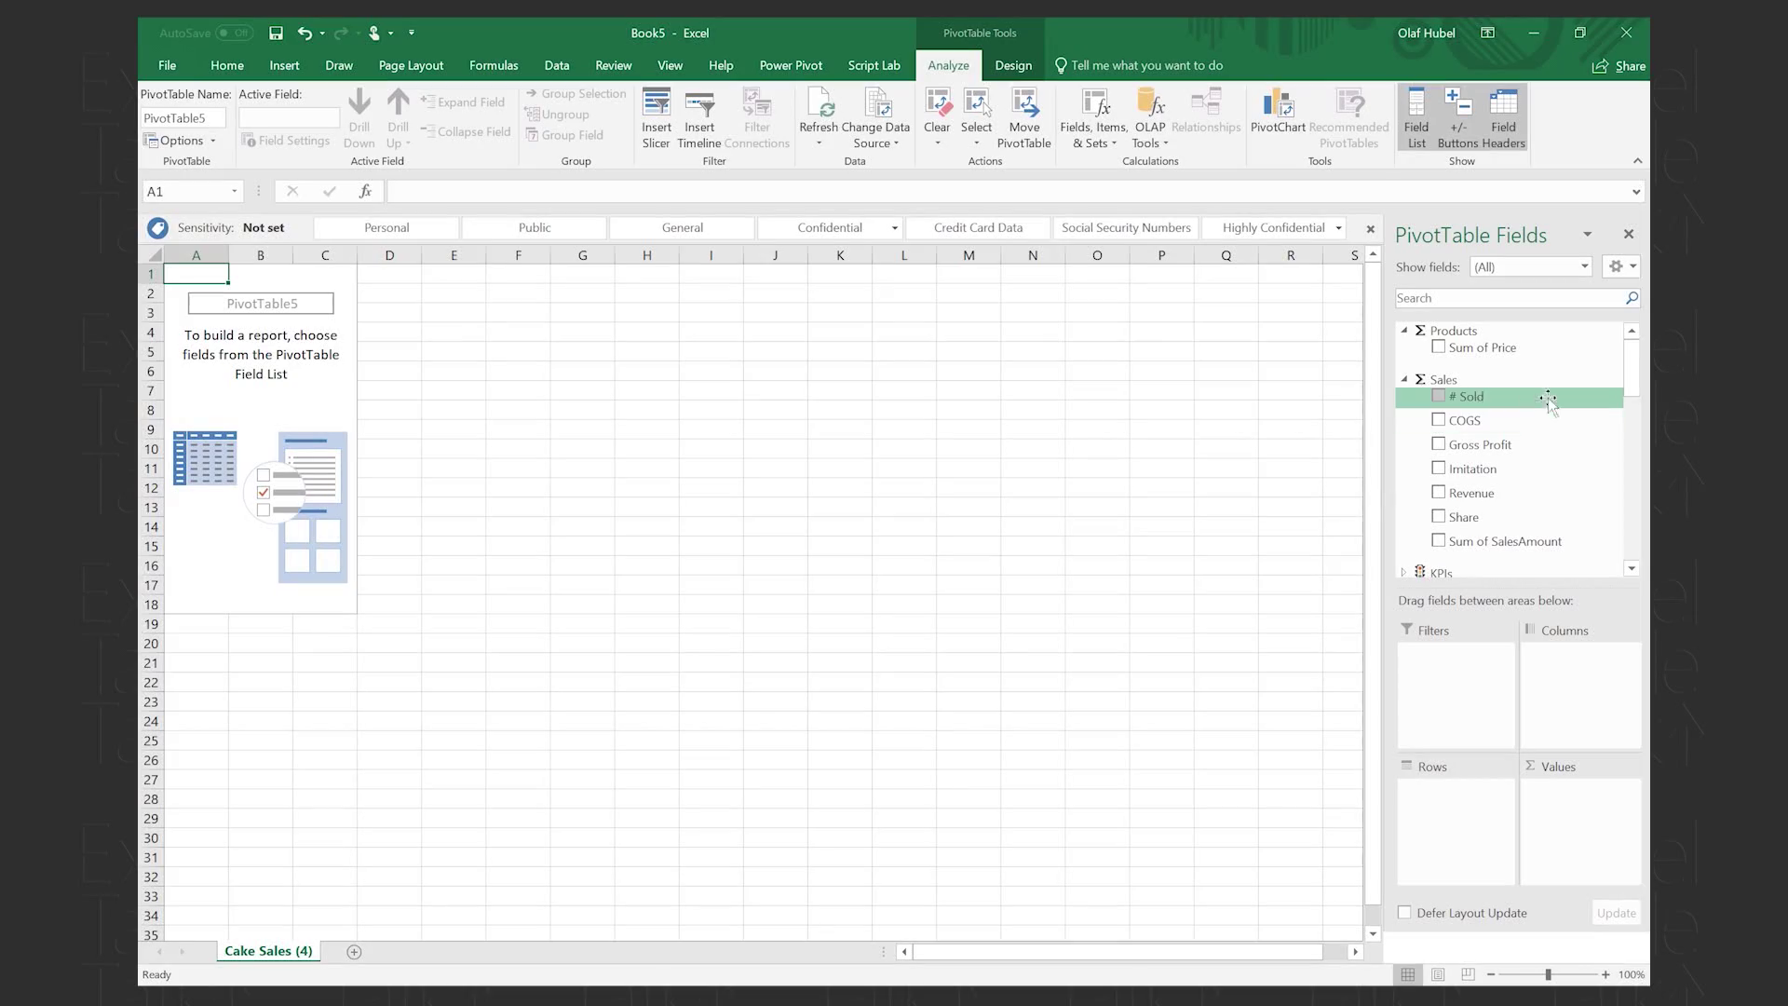
- Build a PivotTable from the Cake Sales connection showing # Sold and COGS for each City
{"action": "left_click", "coordinate": [1440, 399]}
{"action": "left_click", "coordinate": [1439, 420]}
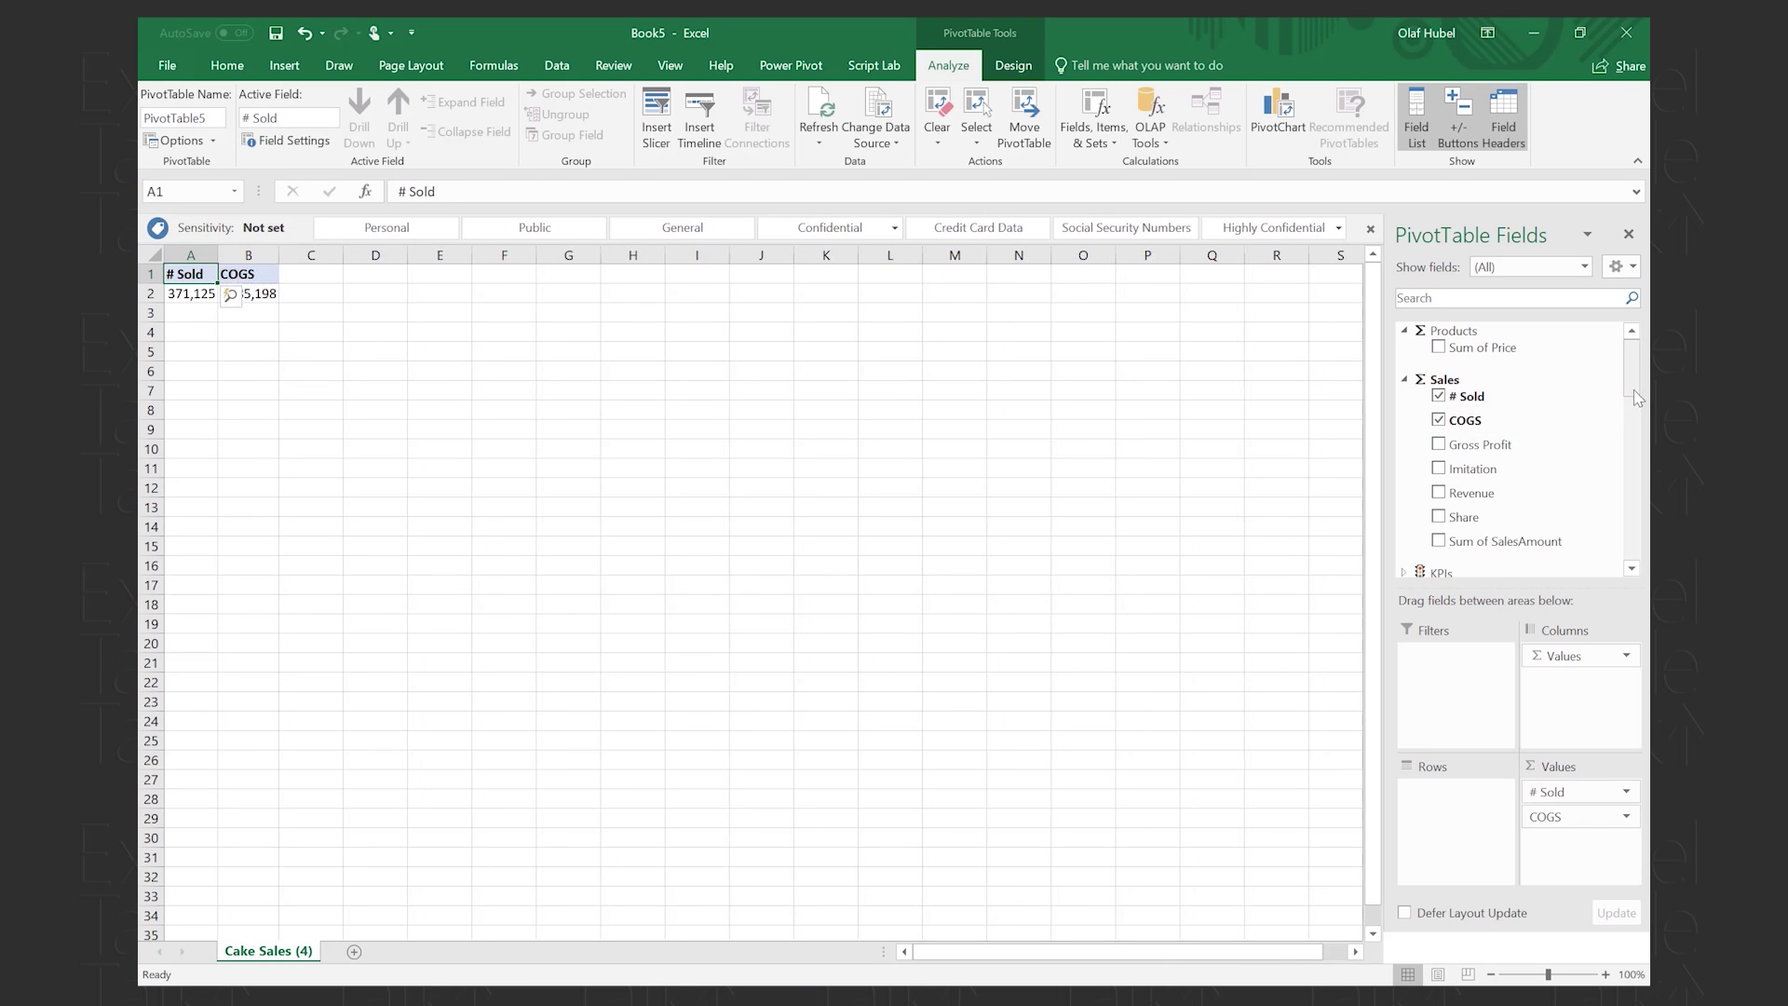
{"action": "left_click_drag", "start_coordinate": [1632, 392], "coordinate": [1620, 566]}
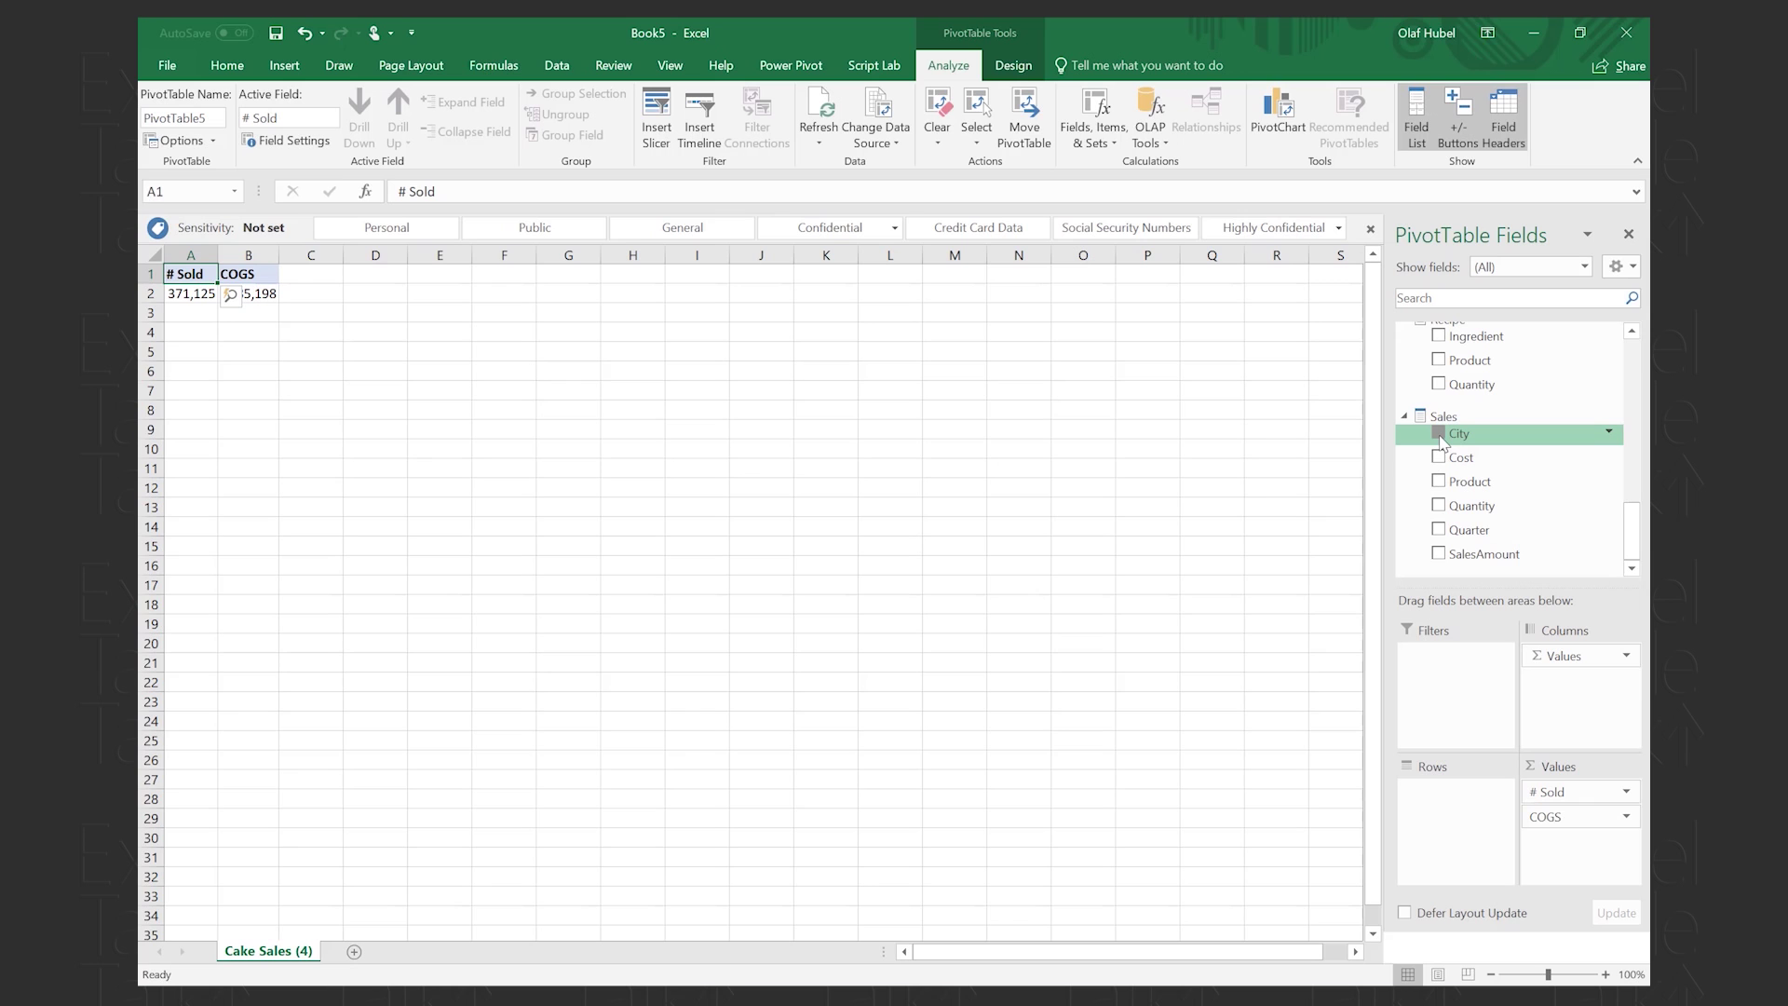
{"action": "left_click", "coordinate": [1440, 510]}
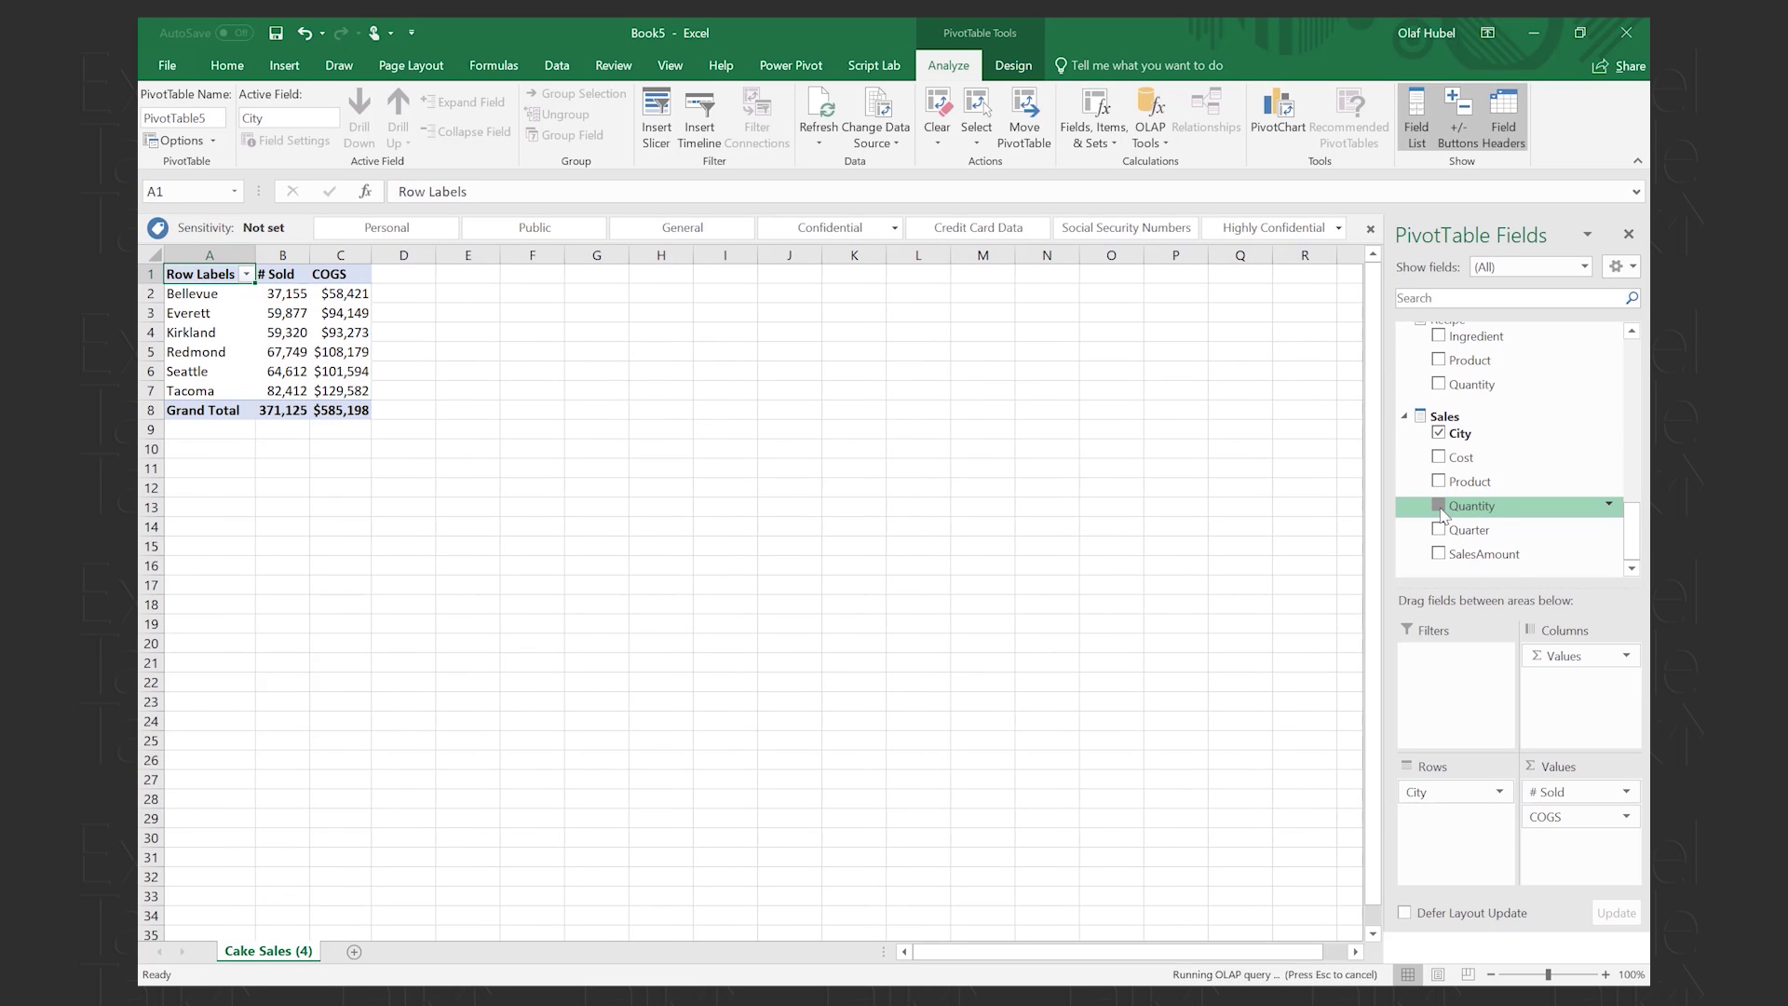